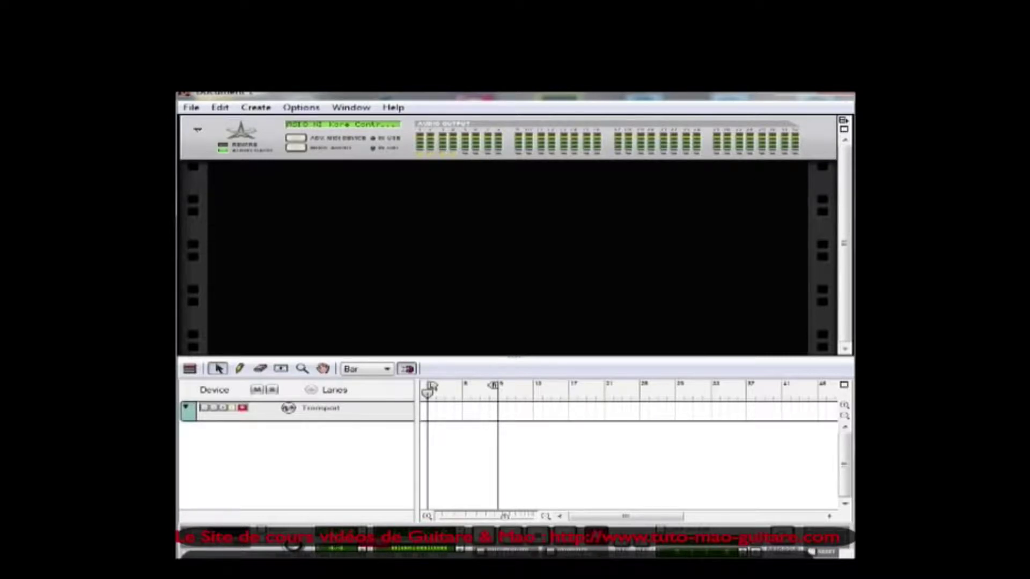
Create a Mixer 14:2 in the empty rack and inspect its rear cabling to the audio outputs
right_click(341, 200)
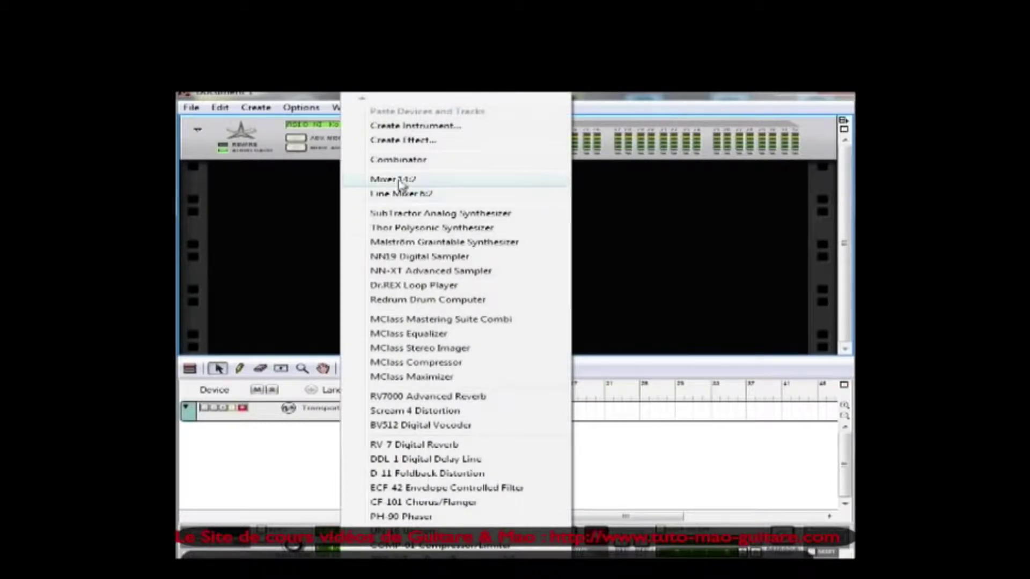
left_click(399, 184)
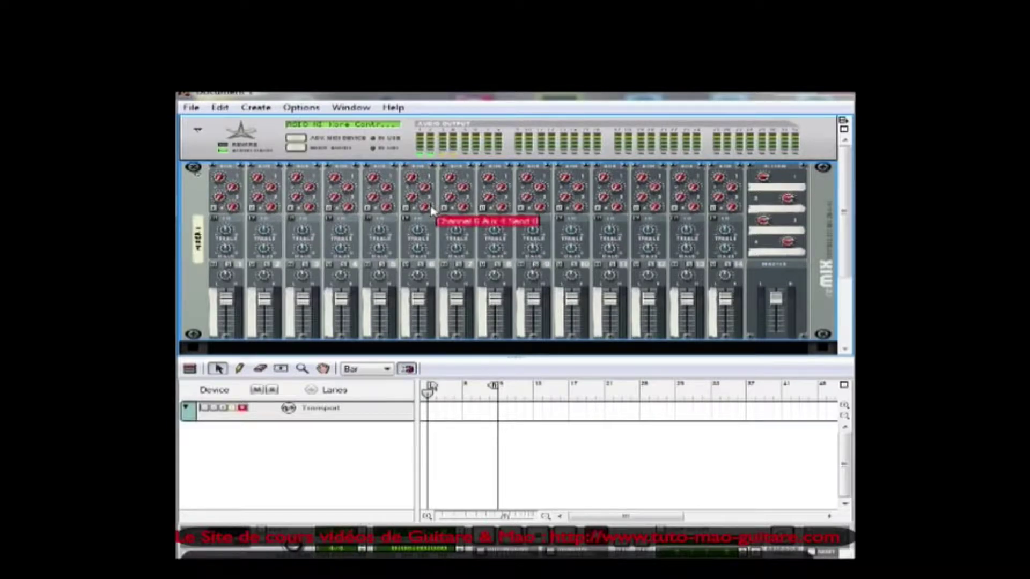
key("Tab")
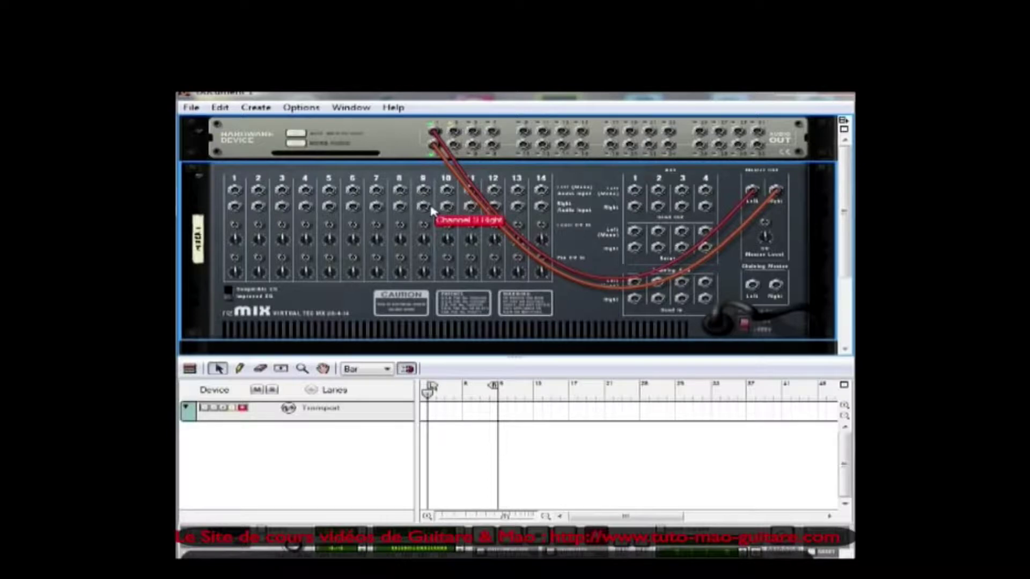
key("Tab")
key("Tab")
key("Tab")
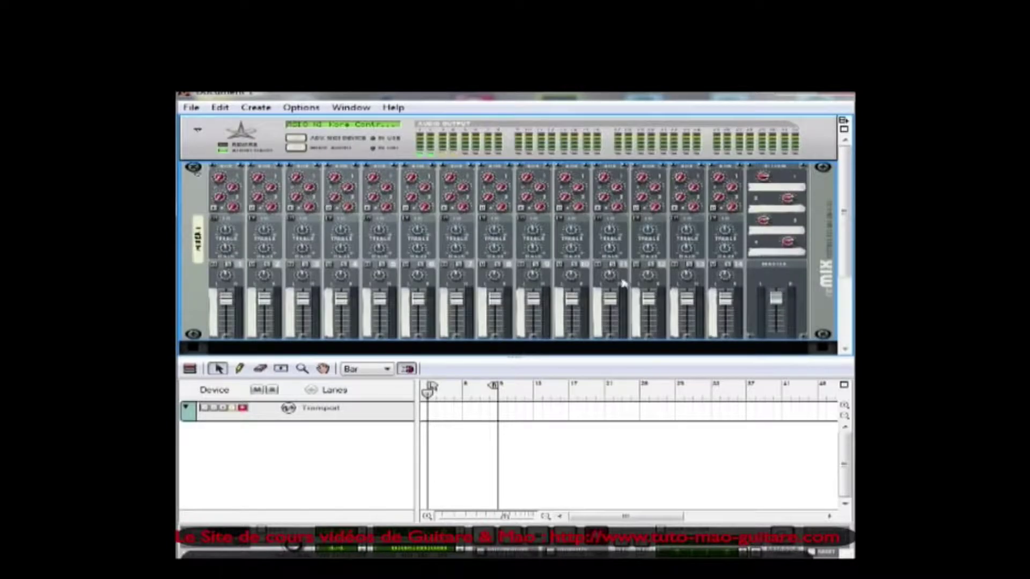
Add a Redrum Drum Computer to the rack below the mixer
scroll(563, 294, "down", 3)
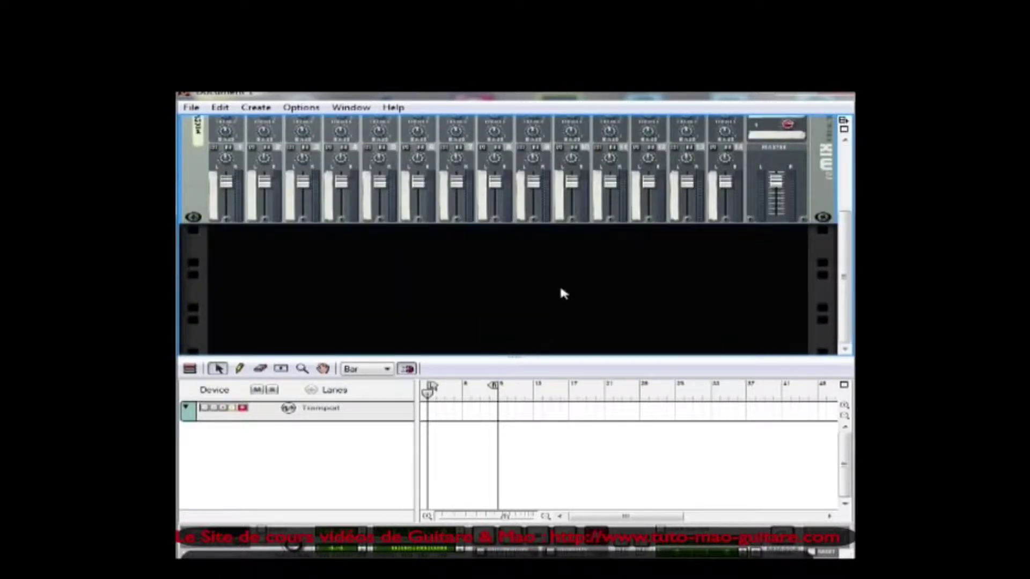
right_click(428, 285)
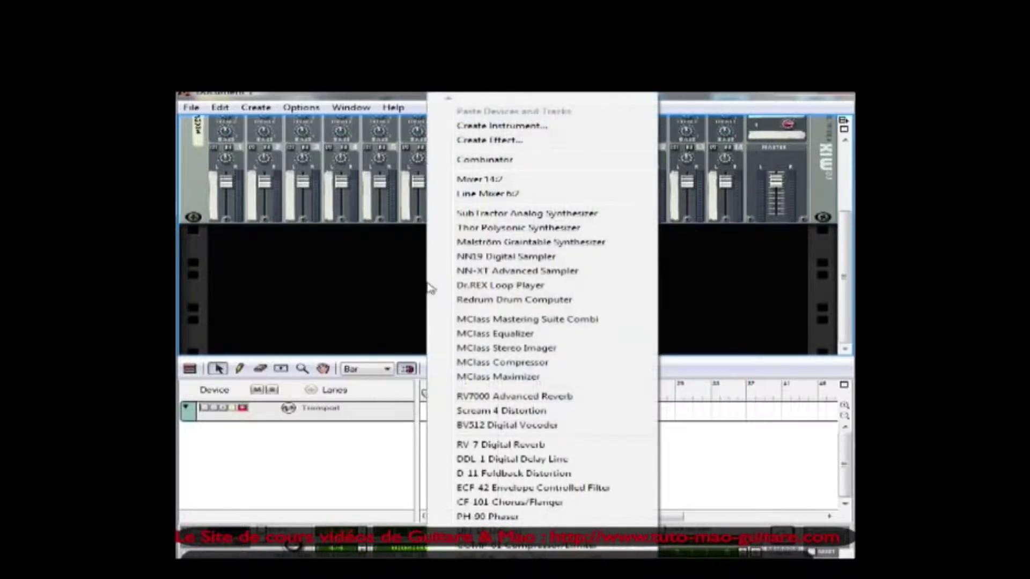
left_click(488, 301)
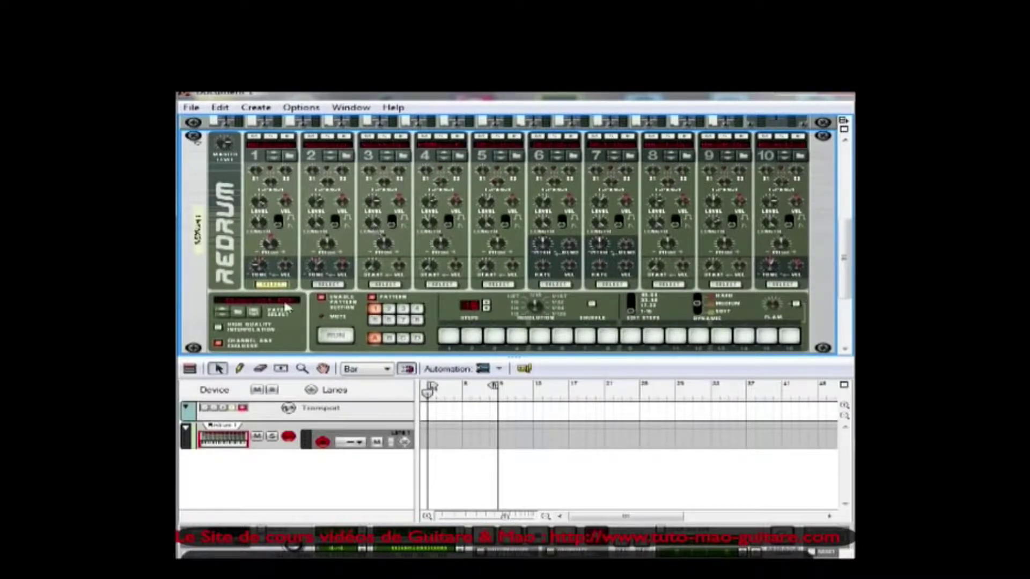
Load the Groovemasters Rock Kit 1.drp patch from the Rock Kits folder into Redrum
left_click(240, 315)
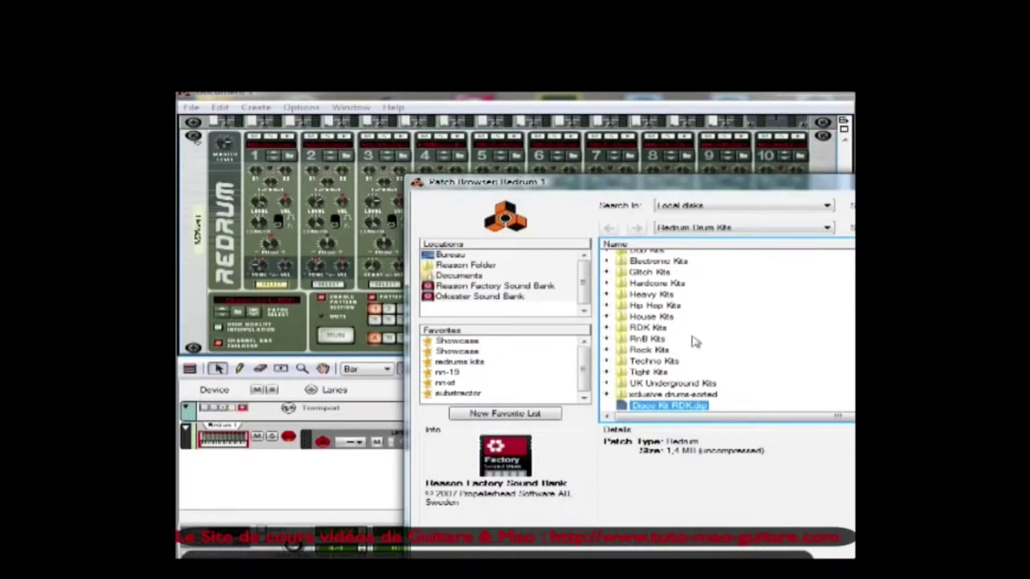
left_click(667, 352)
double_click(666, 351)
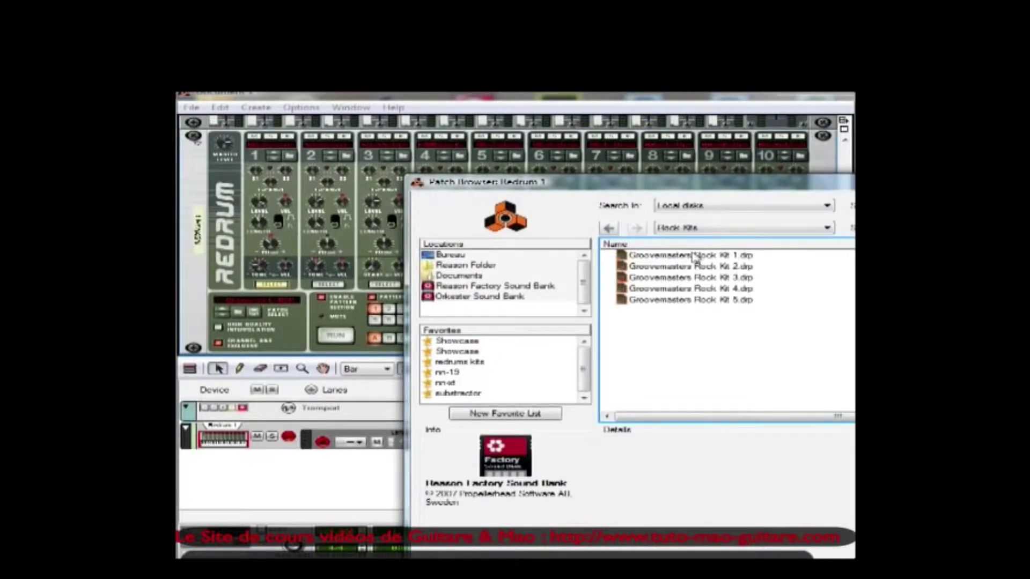
double_click(693, 255)
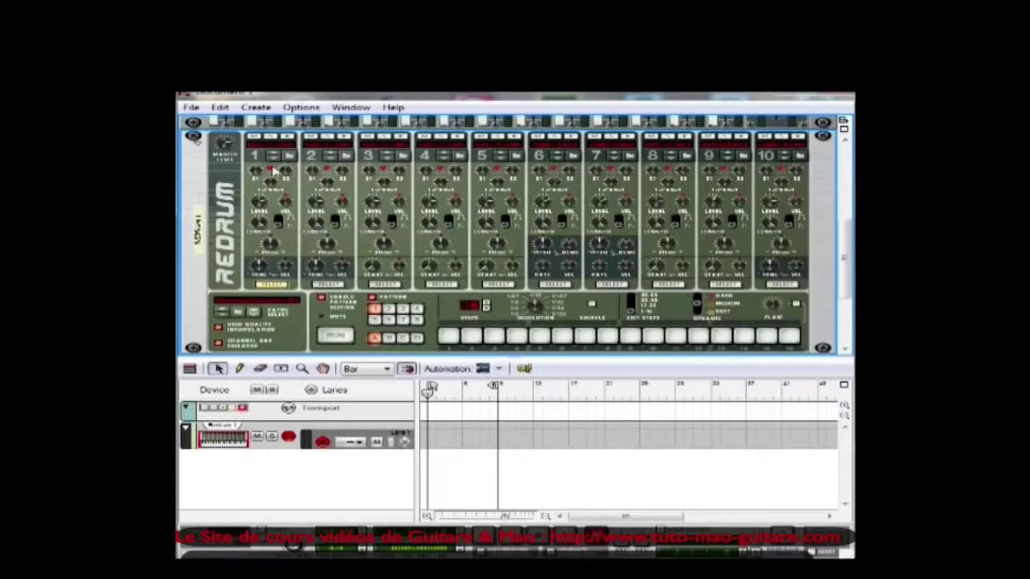
Audition the sounds of Redrum drum channels 1 to 5 one after another
left_click(291, 139)
left_click(344, 138)
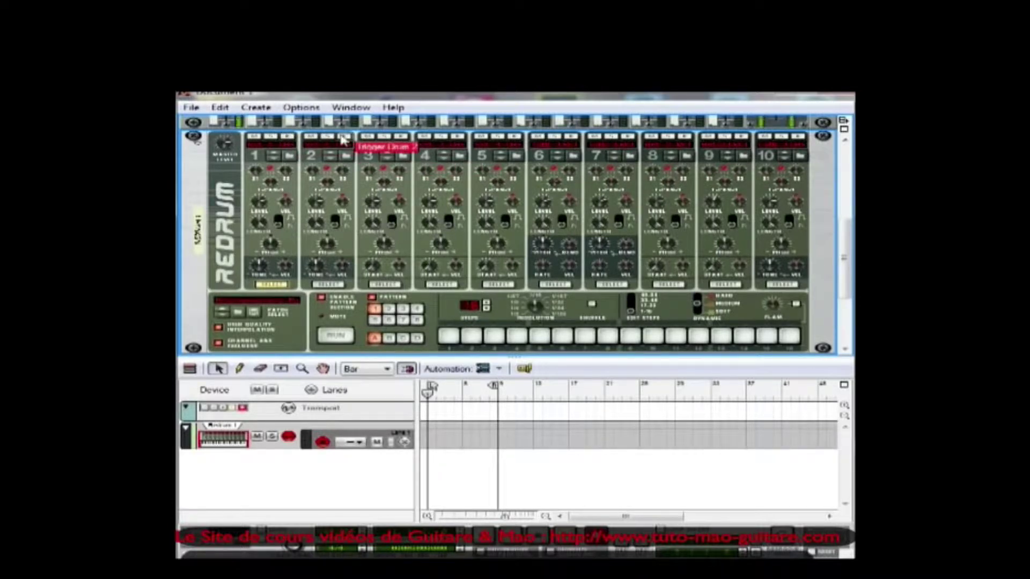
left_click(401, 137)
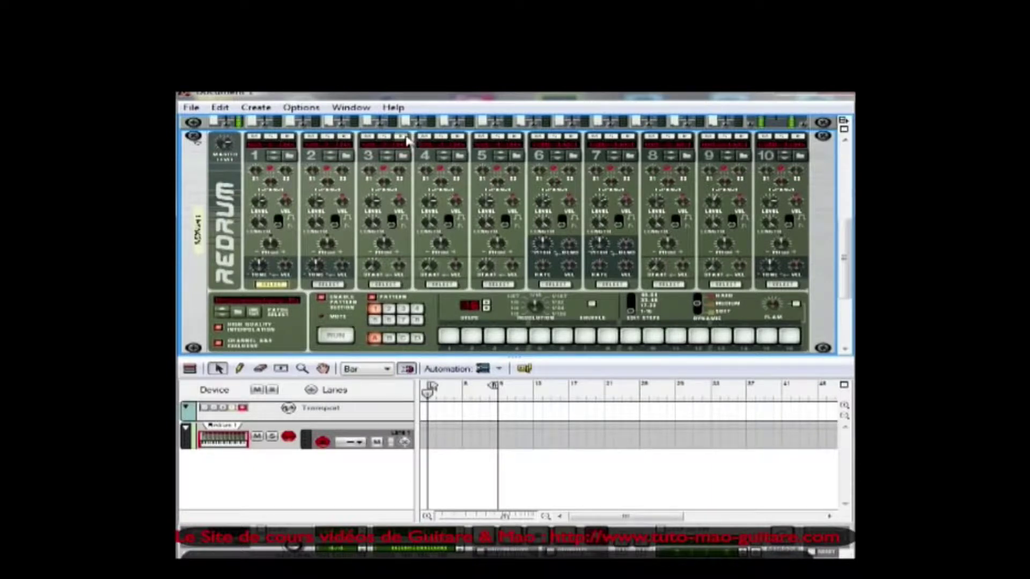
left_click(455, 138)
left_click(515, 138)
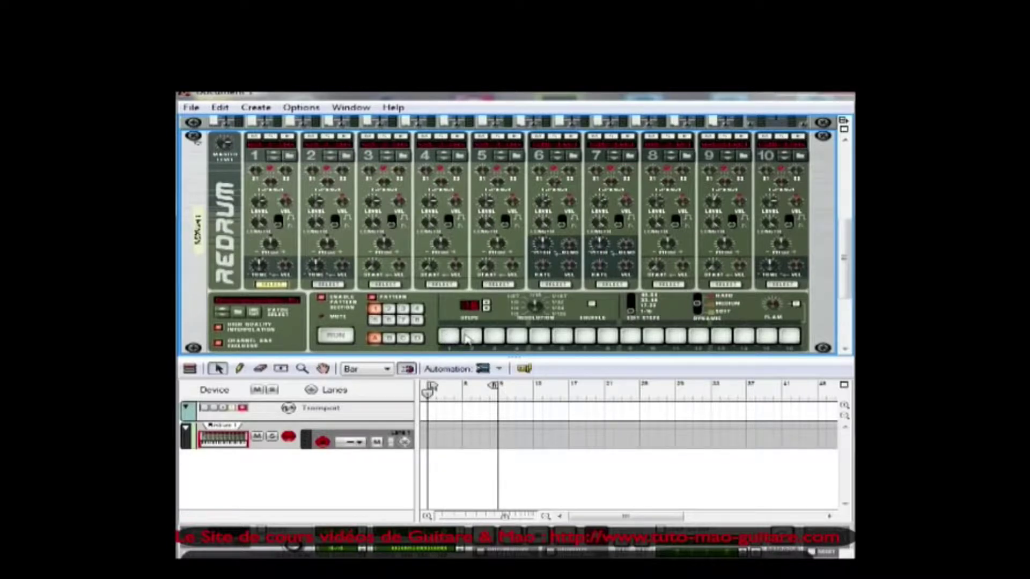
Program drum 1 hits on steps 3, 5, 9 and 13 with pattern shuffle enabled, and audition the pattern
left_click(494, 336)
left_click(540, 337)
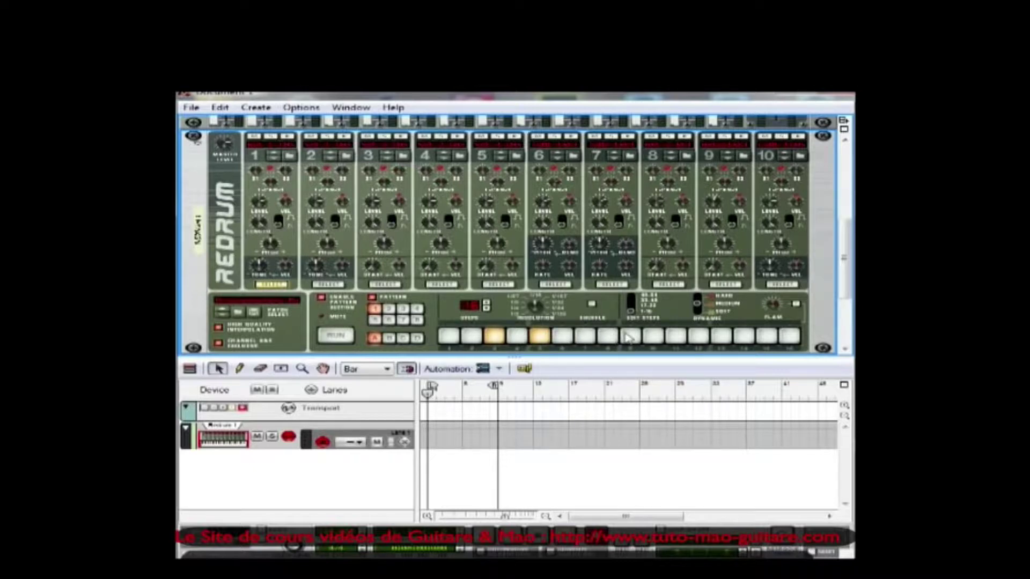
left_click(630, 336)
left_click(719, 337)
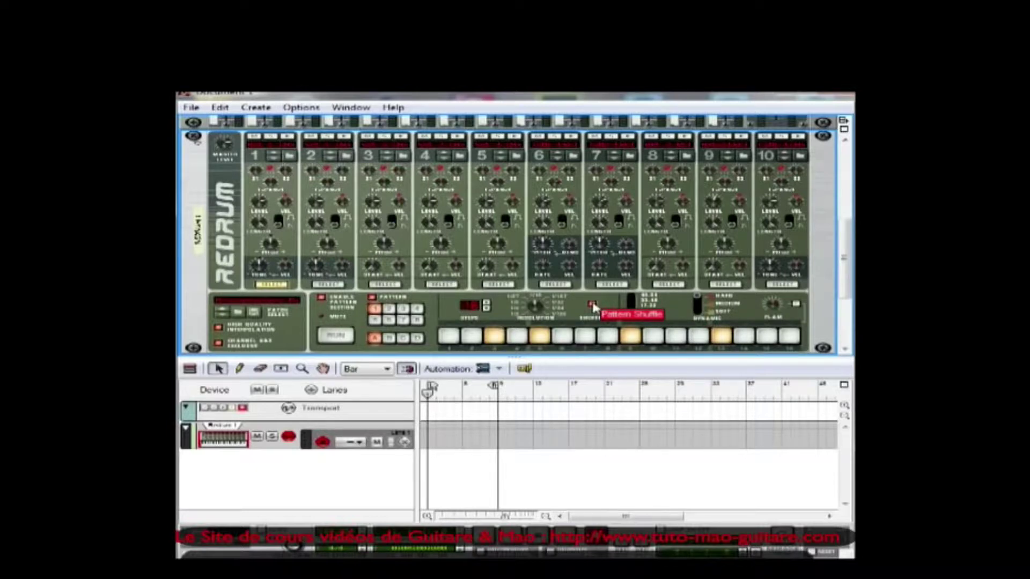
left_click(334, 337)
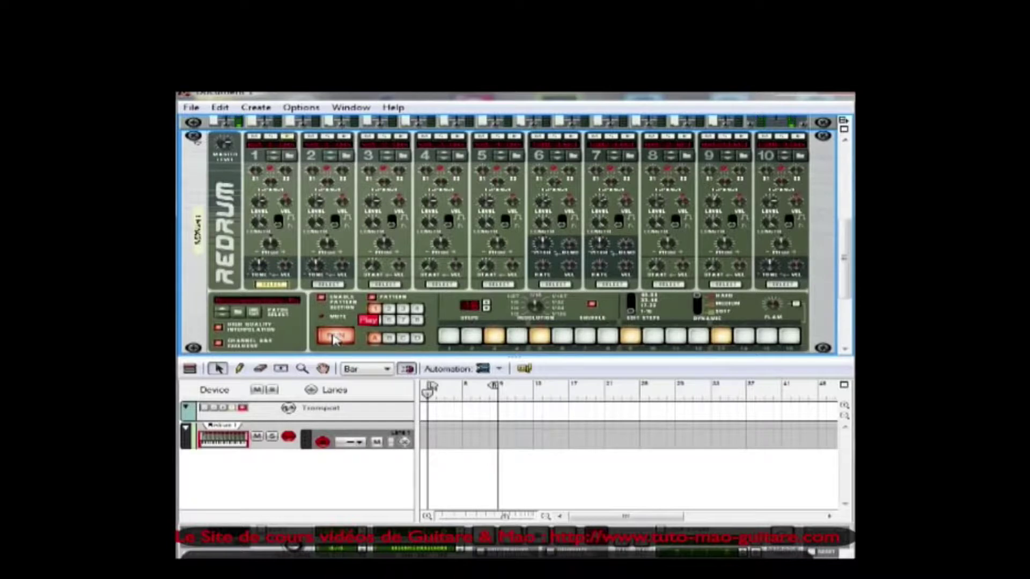
left_click(334, 336)
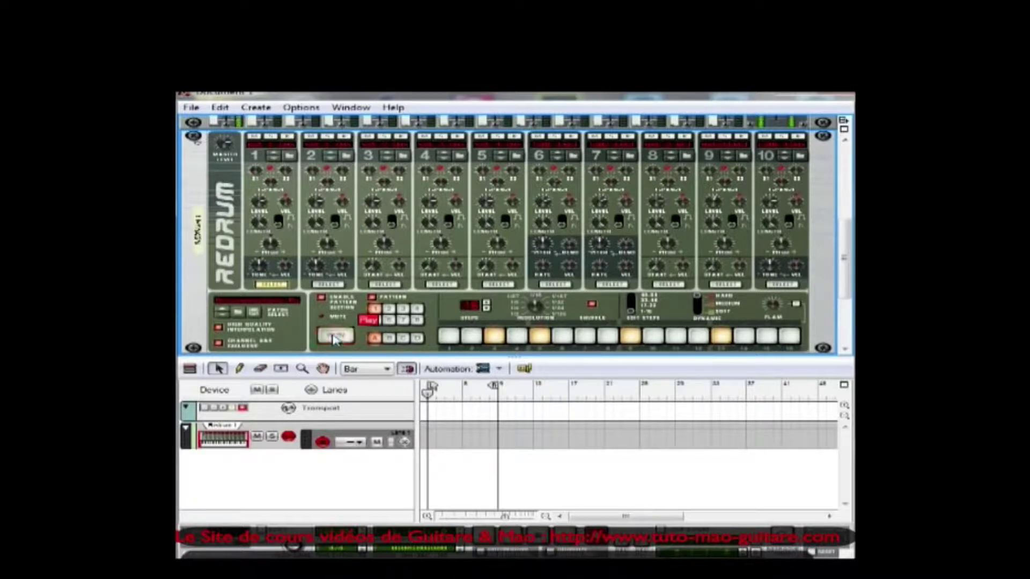
Program drum 2 hits on steps 3, 7, 11 and 15 and audition the combined pattern
left_click(329, 285)
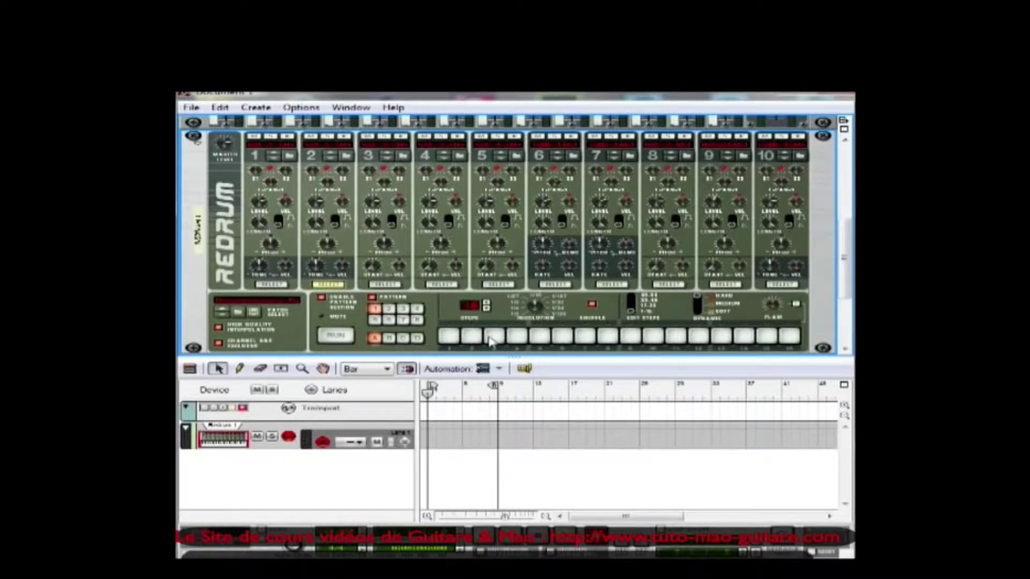
left_click(492, 337)
left_click(587, 337)
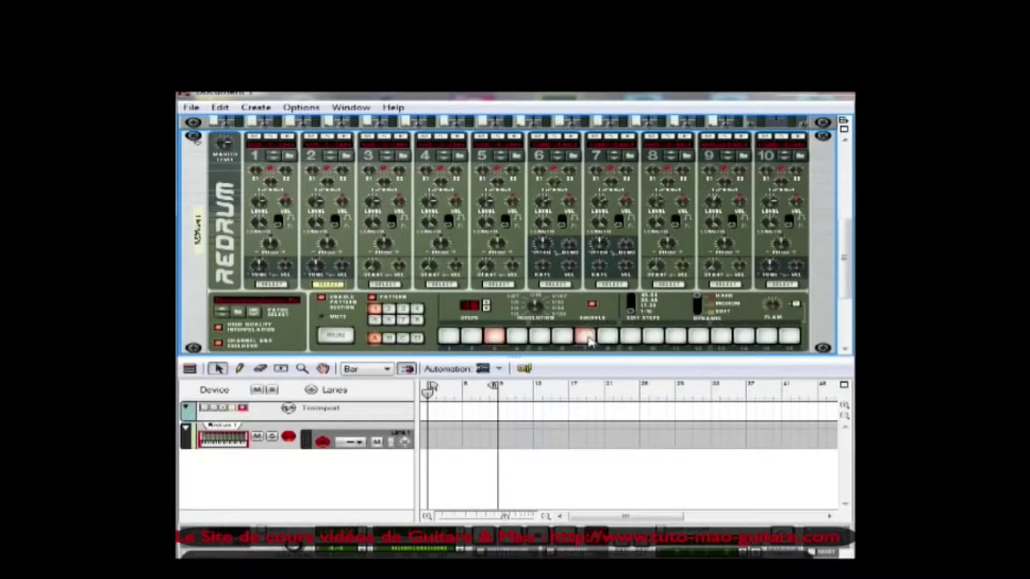
left_click(675, 337)
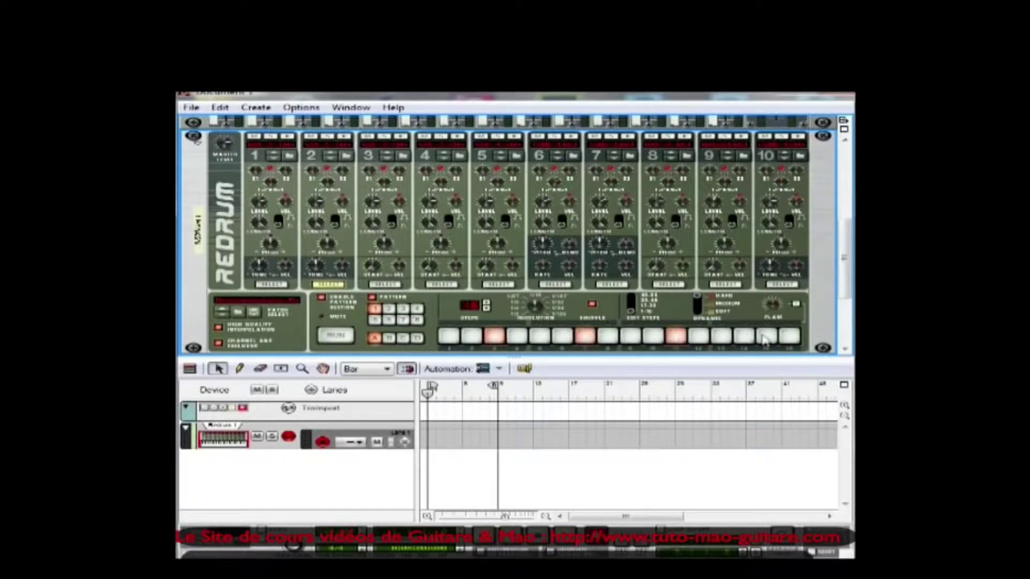
left_click(766, 337)
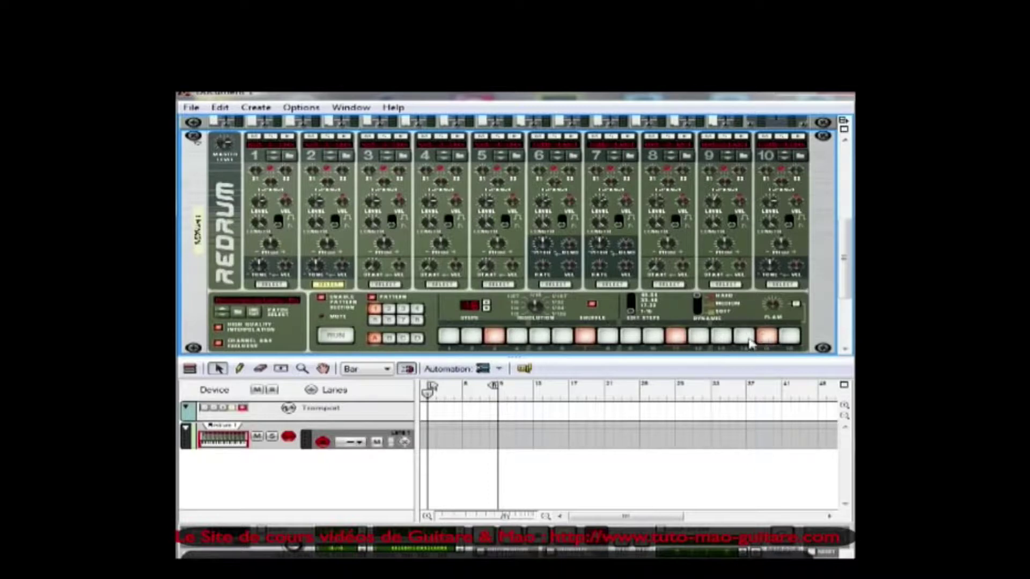
left_click(337, 337)
left_click(335, 336)
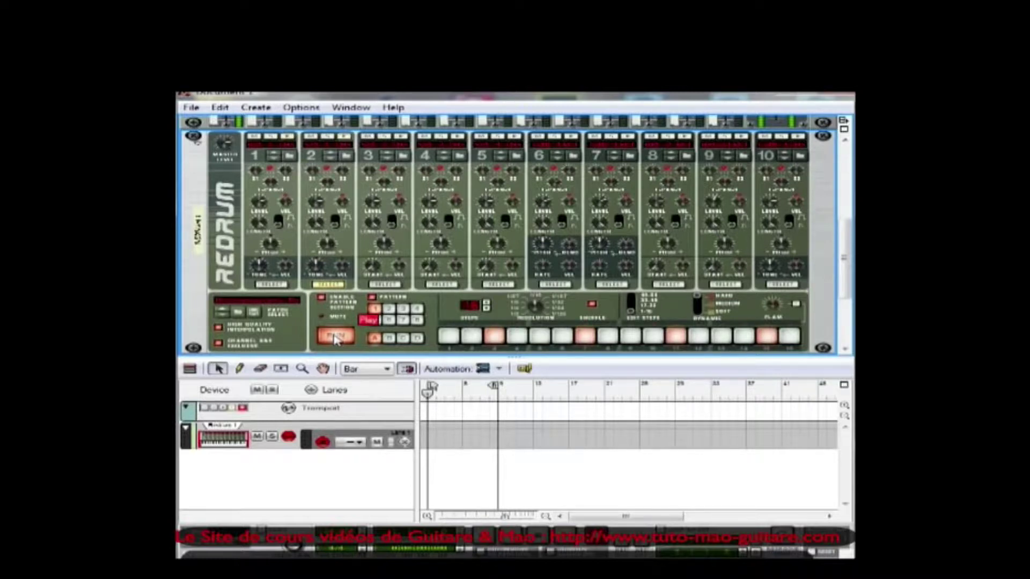
left_click(335, 337)
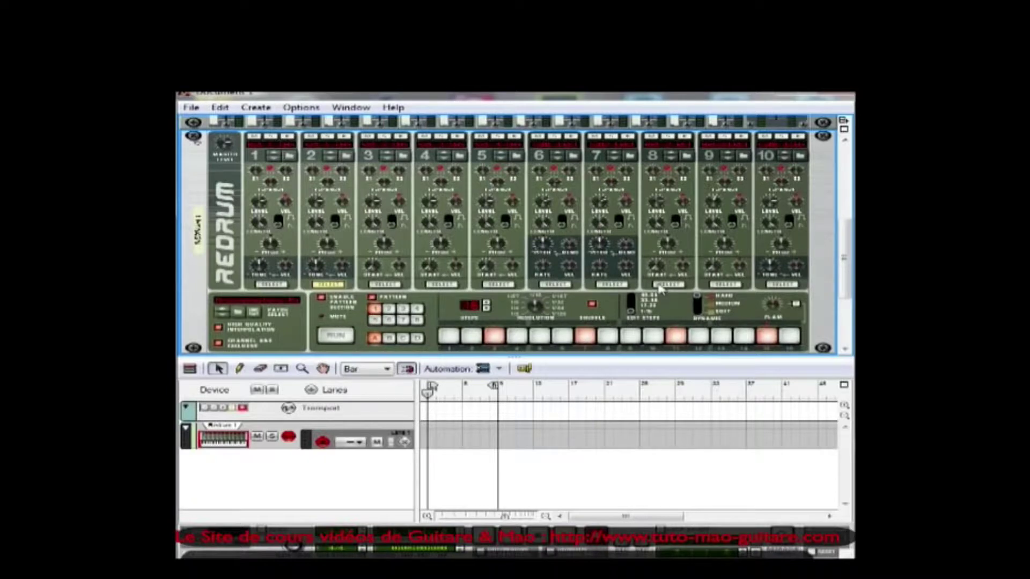
Fill all 16 steps of drum 8 with hits and audition the full pattern
left_click(665, 285)
left_click(448, 336)
left_click(471, 336)
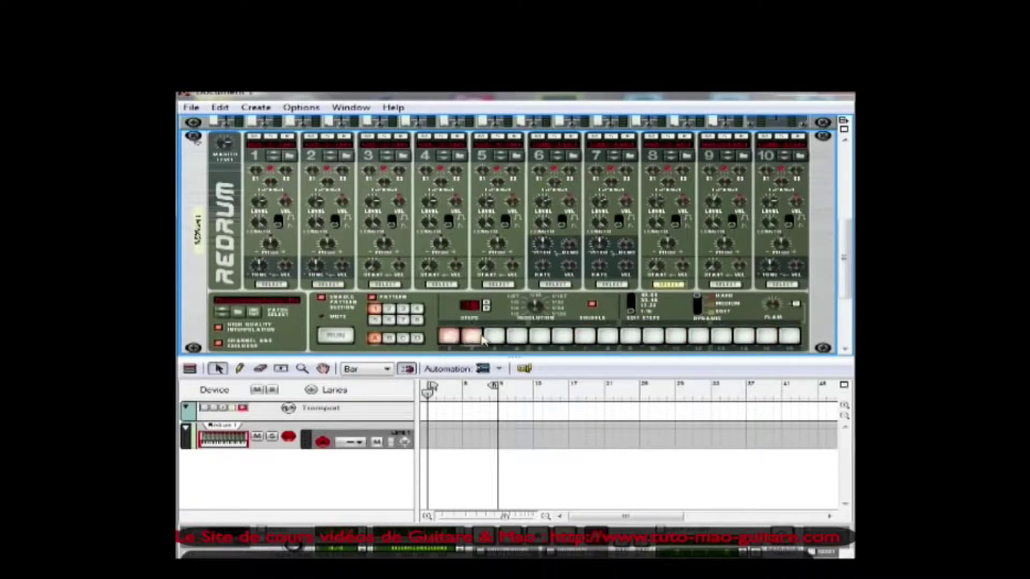
left_click_drag(481, 337, 788, 337)
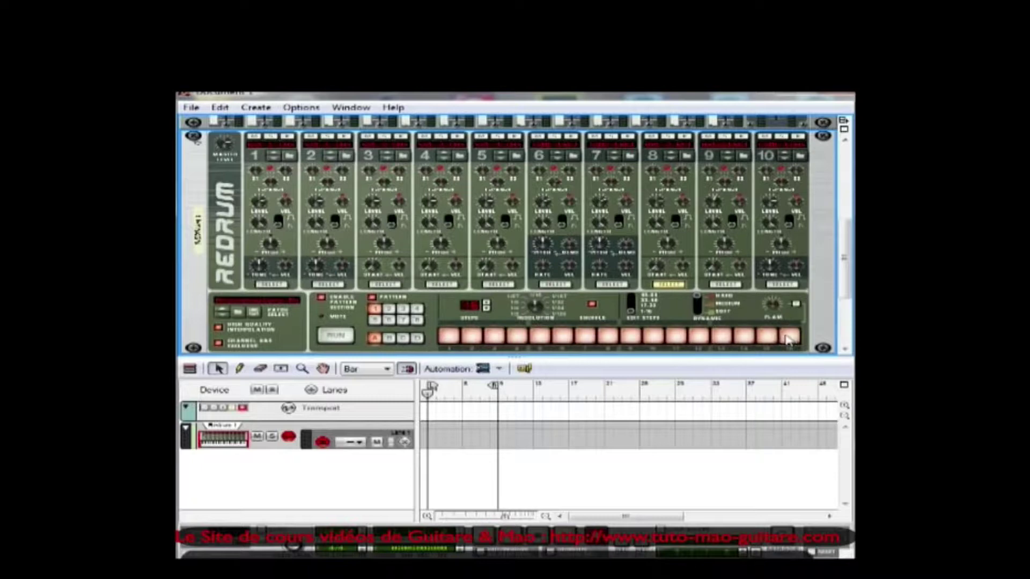
left_click(332, 336)
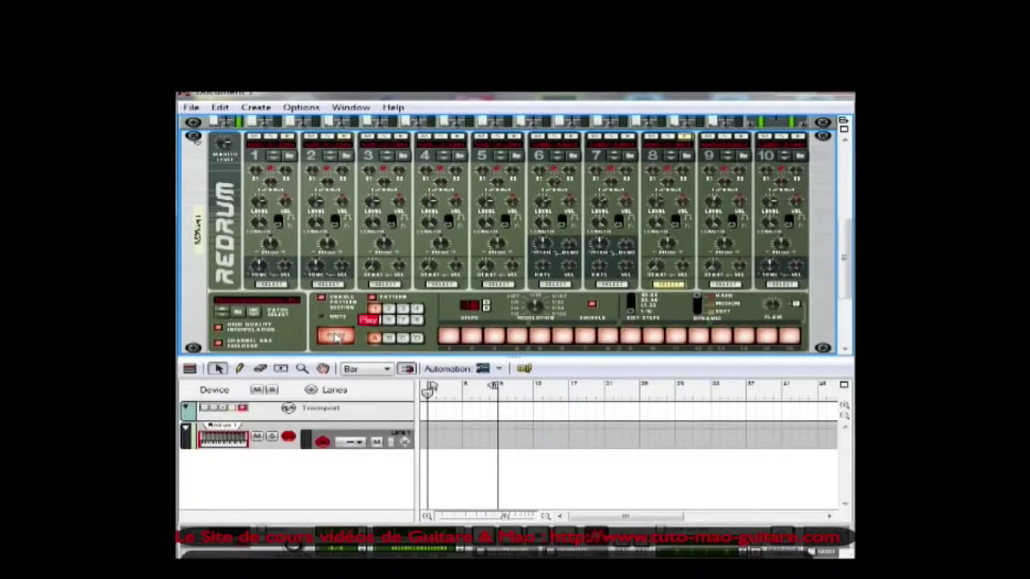
left_click(337, 336)
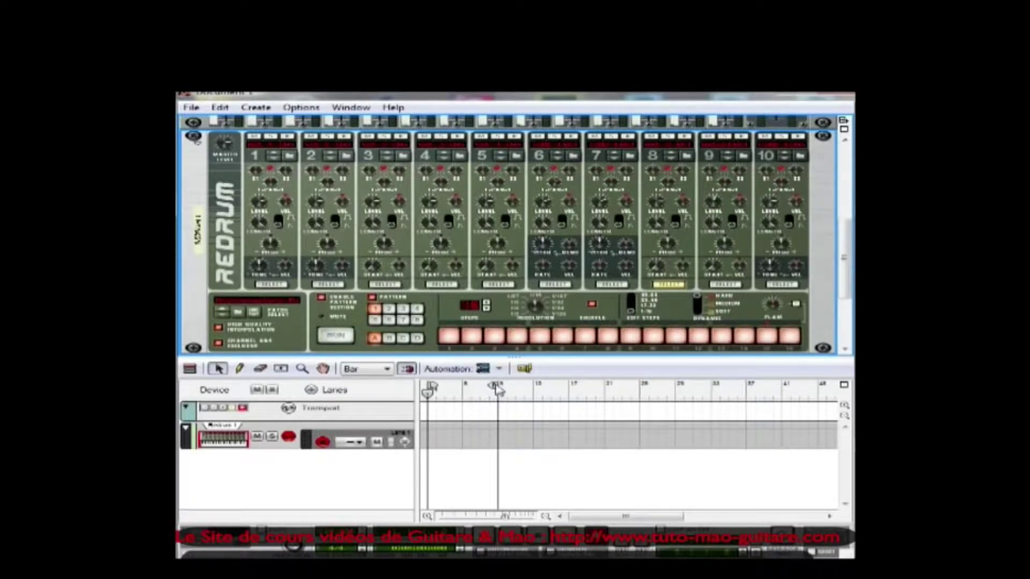
Extend the loop's right locator to bar 13, copy the Redrum pattern to its track and play it back
left_click_drag(499, 390, 535, 387)
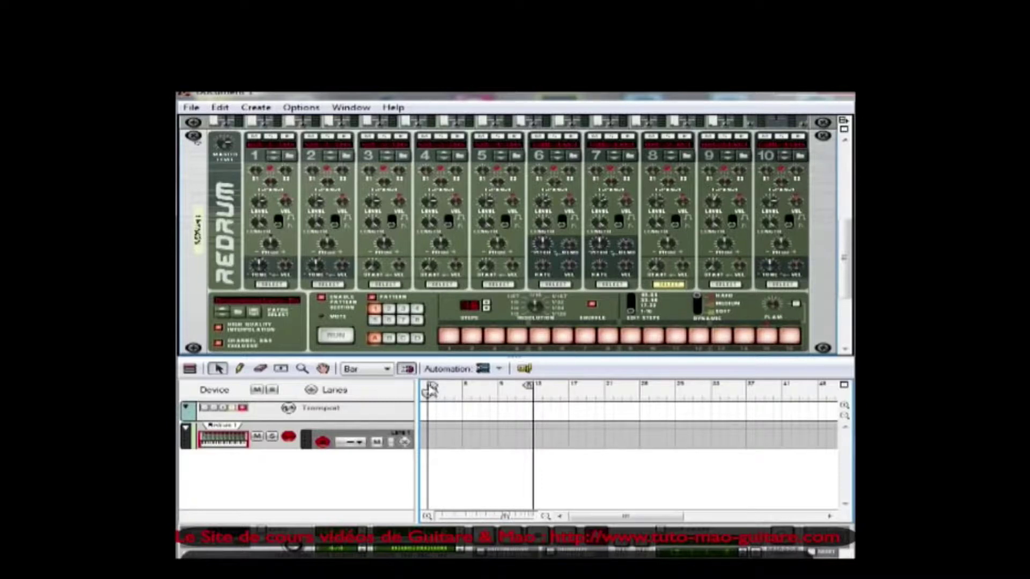
right_click(440, 315)
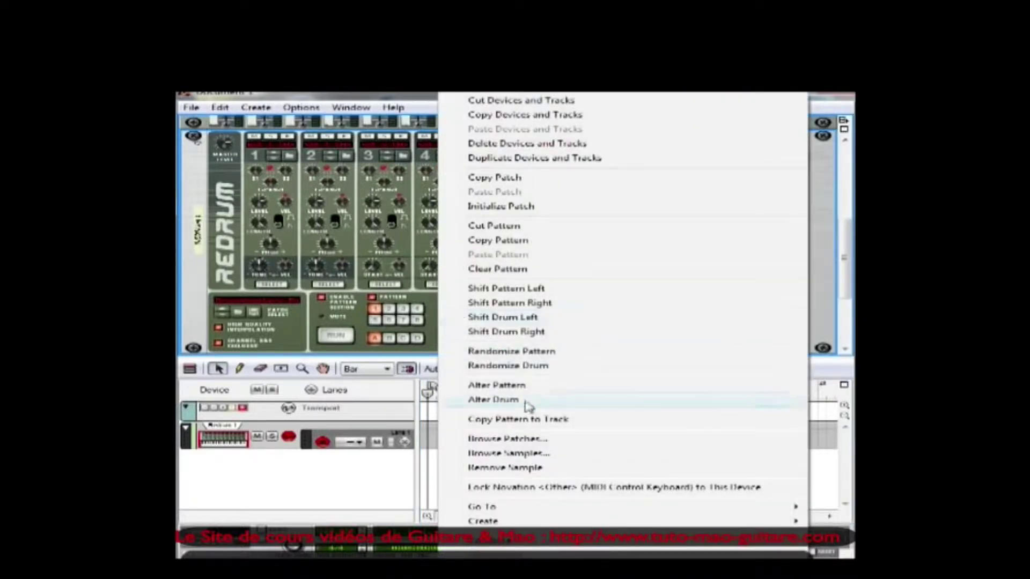
left_click(525, 421)
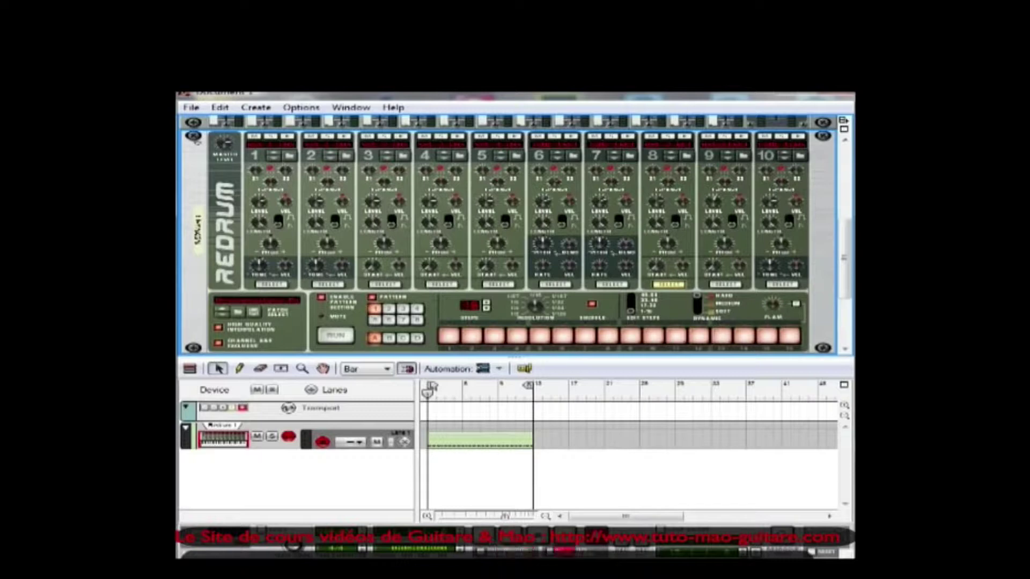
key("space")
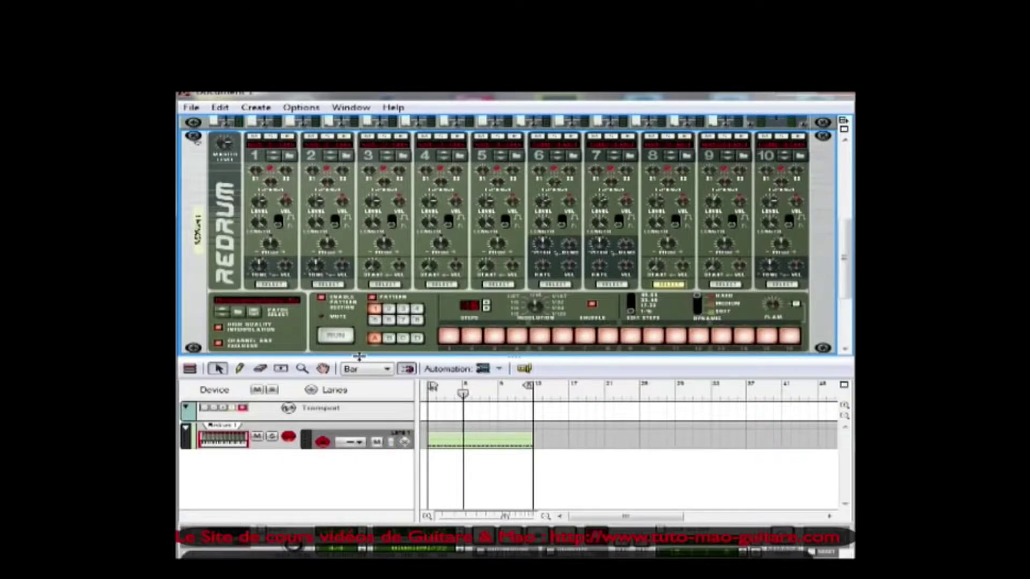
Add a Dr.REX Loop Player to the rack below the Redrum
scroll(450, 224, "down", 5)
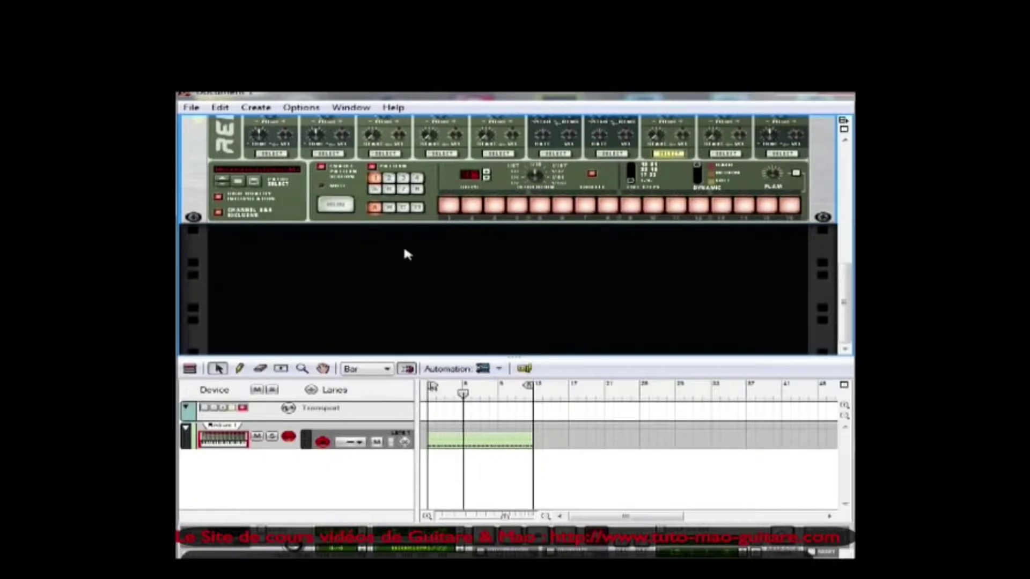
right_click(405, 250)
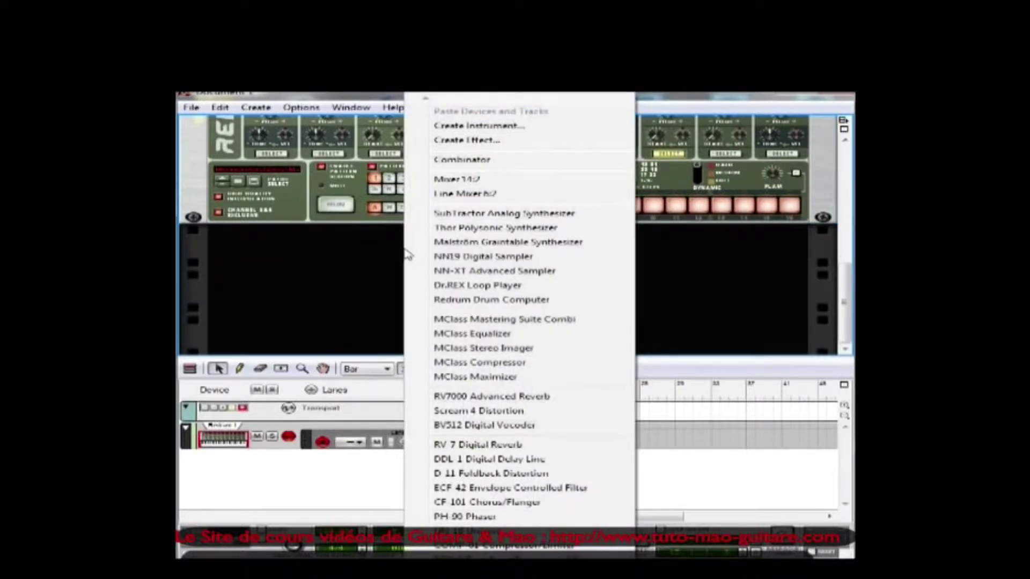
left_click(473, 286)
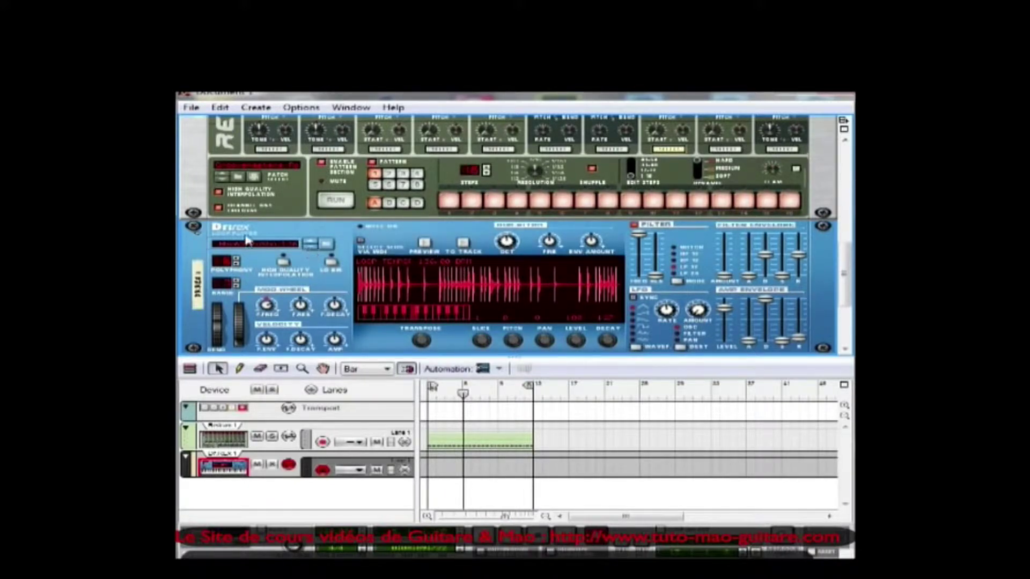
Load AcGt_Slow_C7_070.rx2 into the Dr.REX from the factory bank's Dr Rex Instrument Loops, Guitar Loops, Ac Guitar Strum 070 bpm folder
left_click(326, 245)
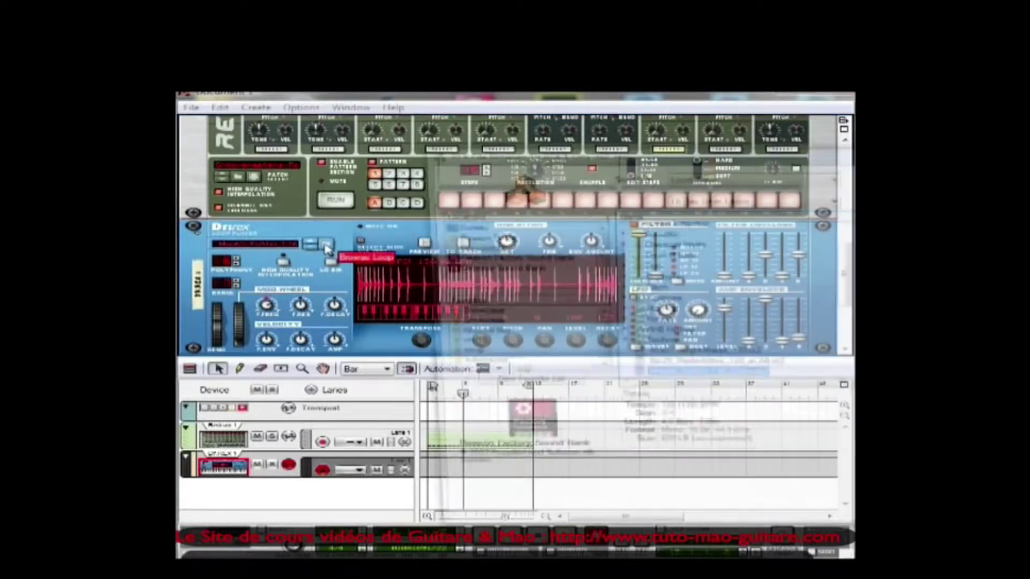
left_click(835, 203)
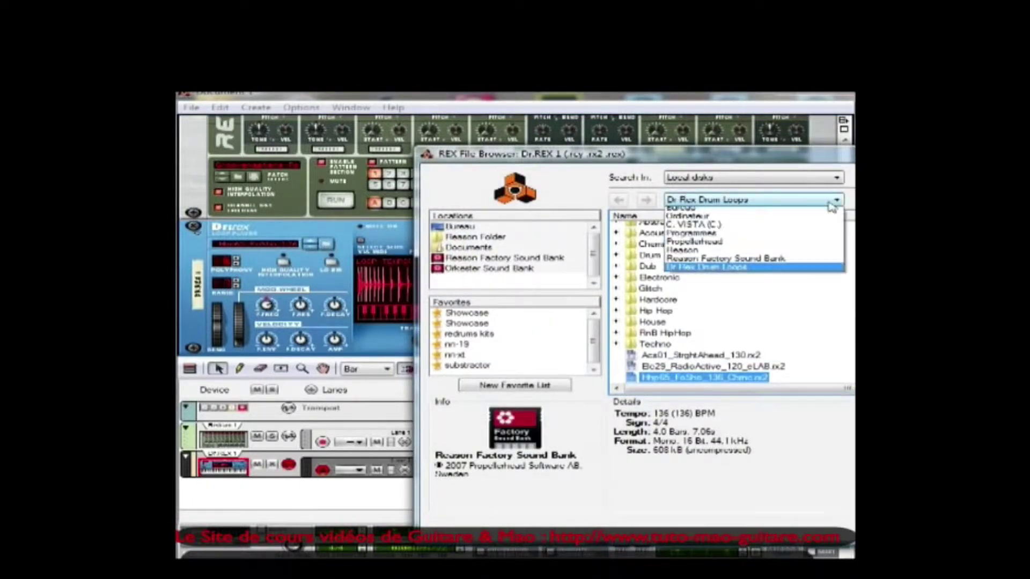
left_click(756, 262)
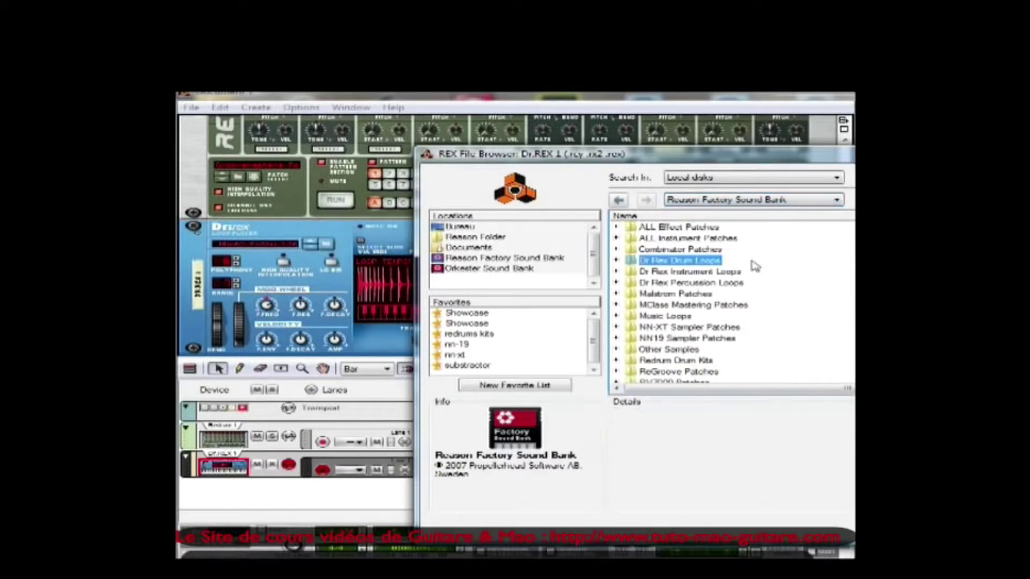
left_click(699, 274)
double_click(699, 274)
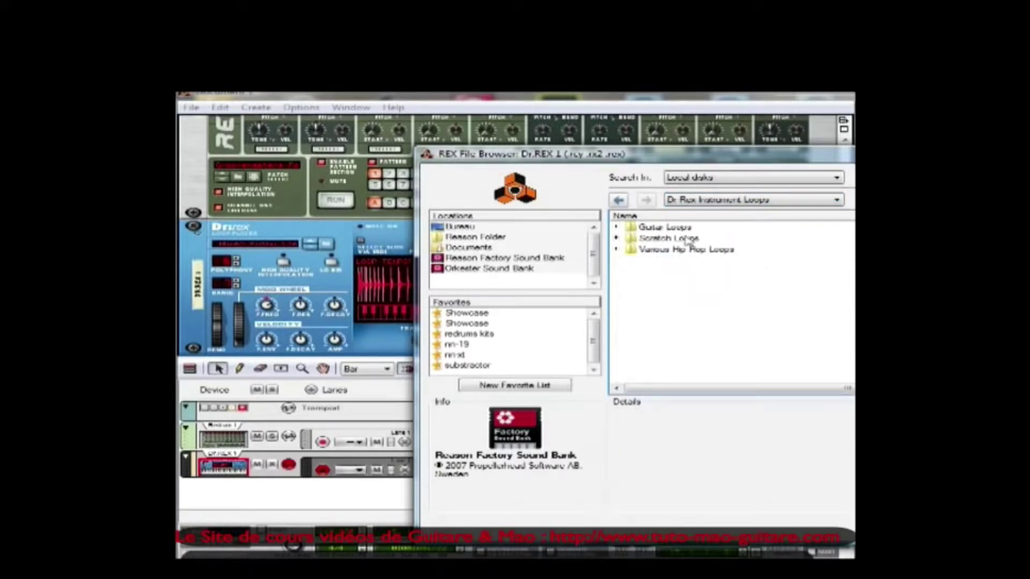
double_click(680, 229)
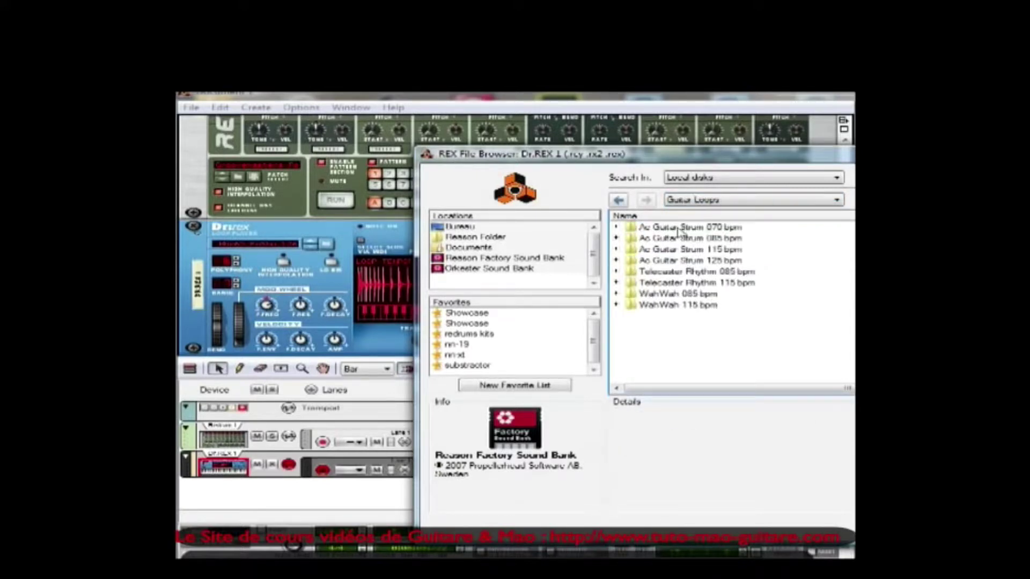
double_click(681, 232)
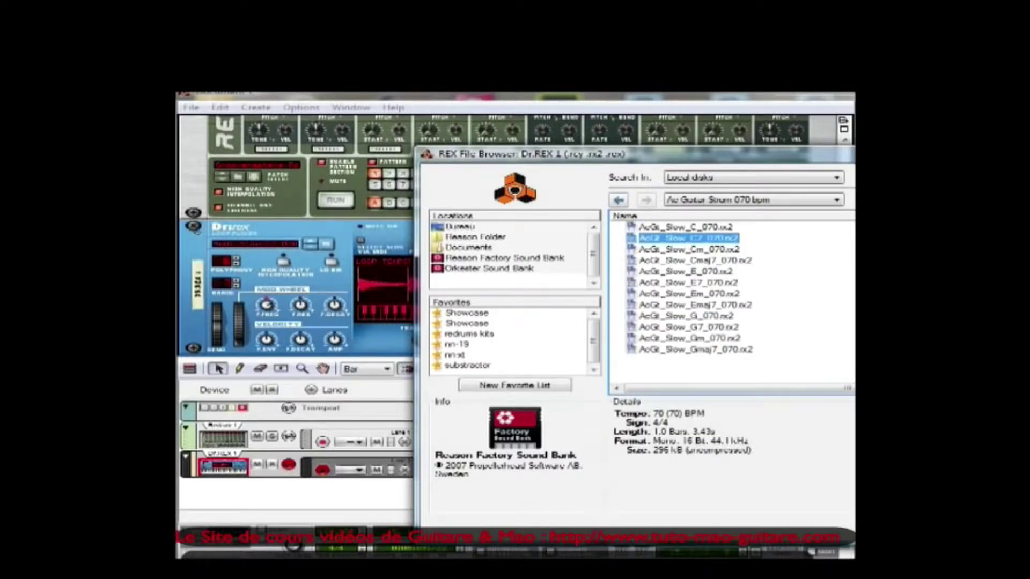
key("Return")
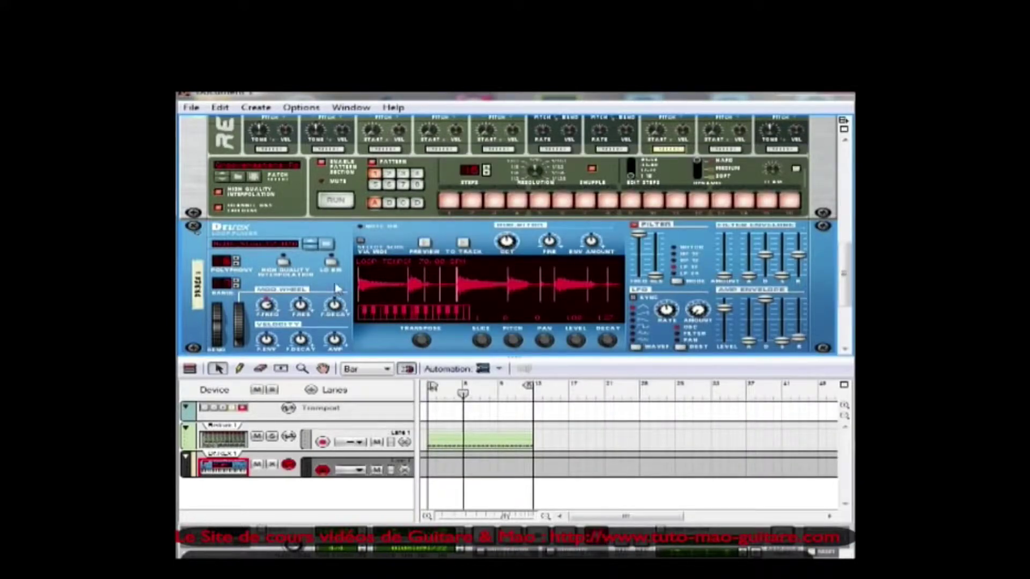
Turn on the Dr.REX's high quality interpolation and send its guitar loop to the track with the right locator at bar 5
left_click(283, 262)
left_click_drag(530, 387, 461, 390)
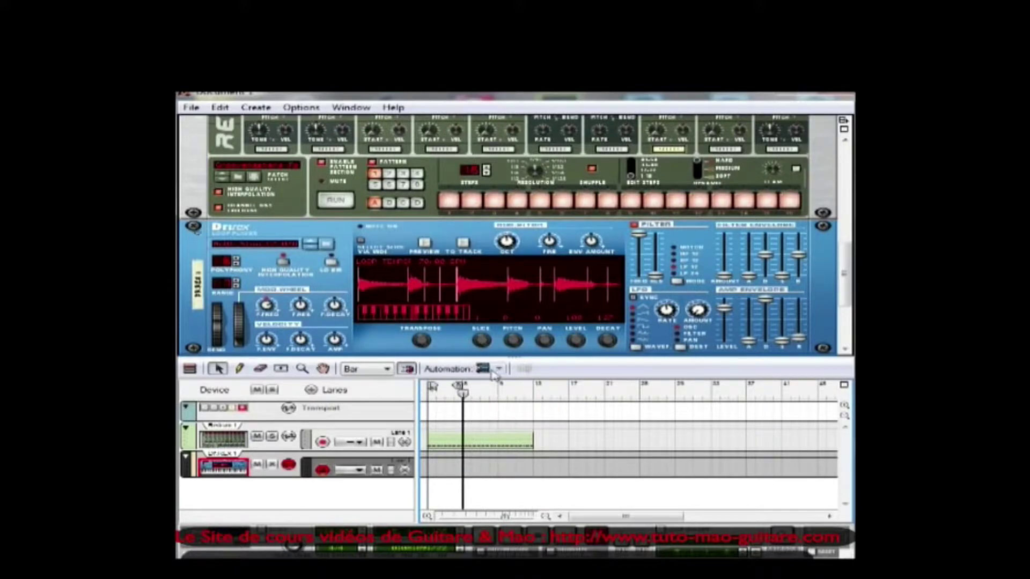
left_click(463, 243)
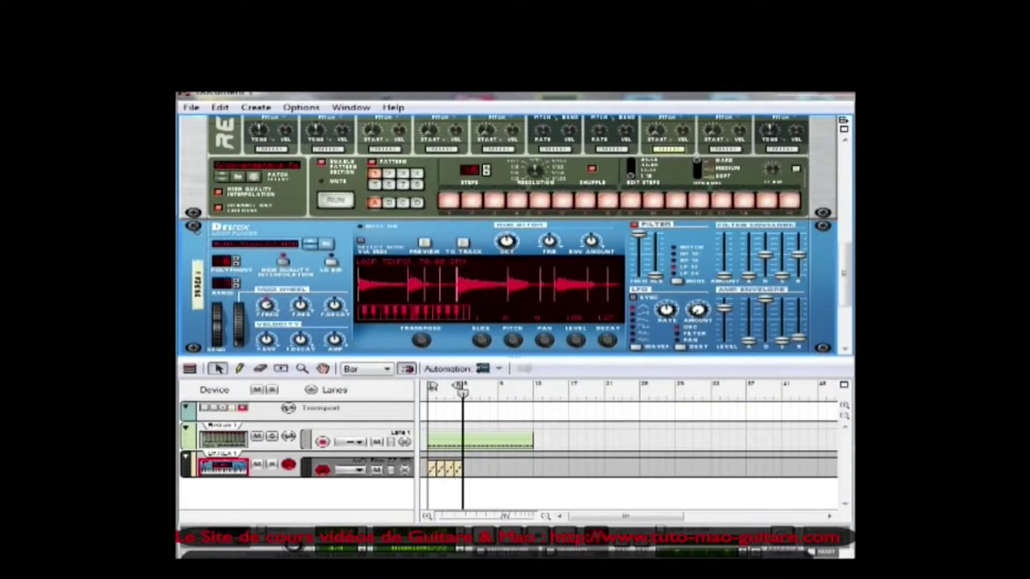
Play the Redrum and guitar loop tracks together from the left locator, then stop playback
key("space")
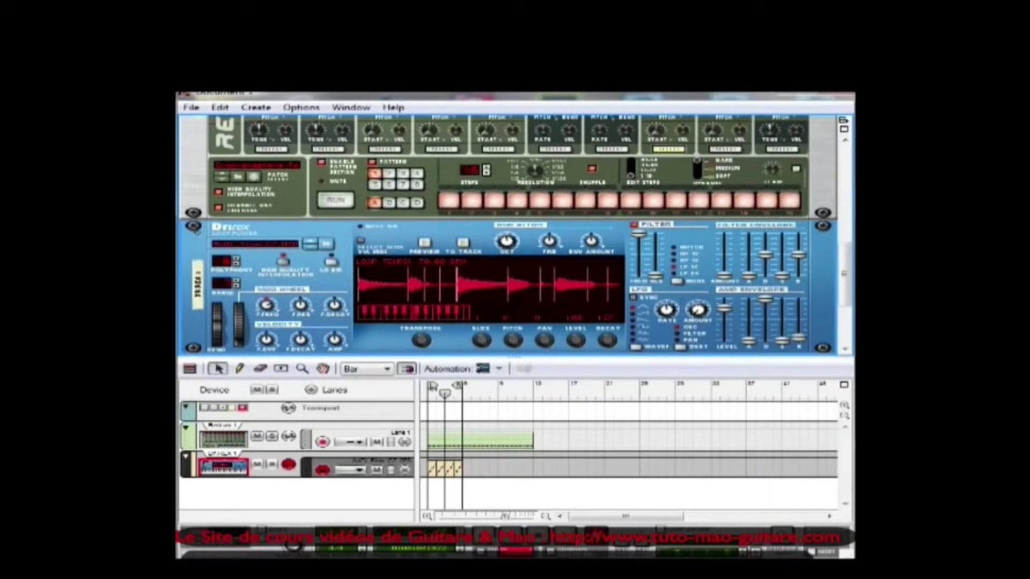
key("KP_7")
key("KP_7")
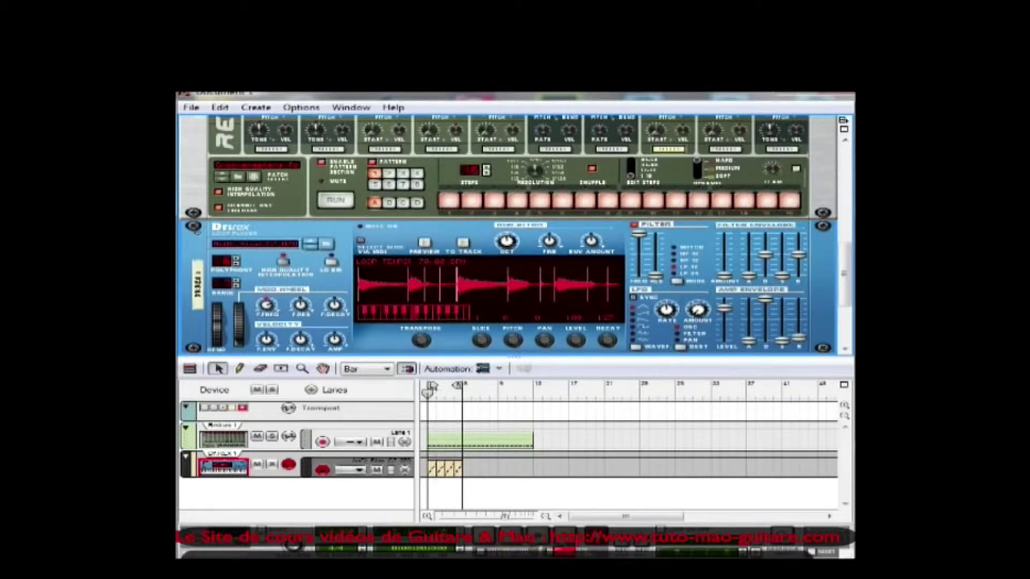
key("space")
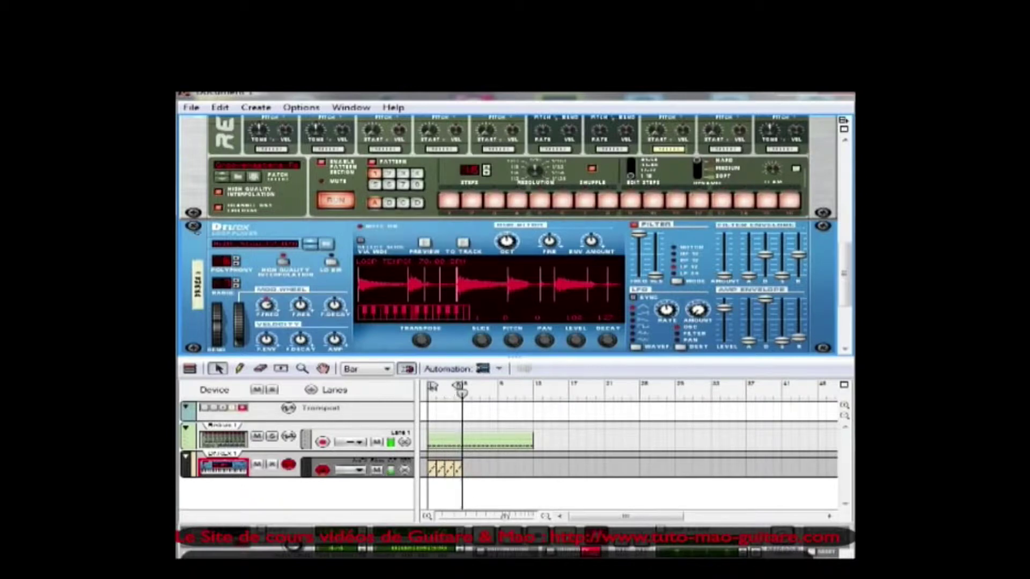
left_click(538, 535)
Add a second Dr.REX Loop Player below the first one
scroll(524, 320, "down", 4)
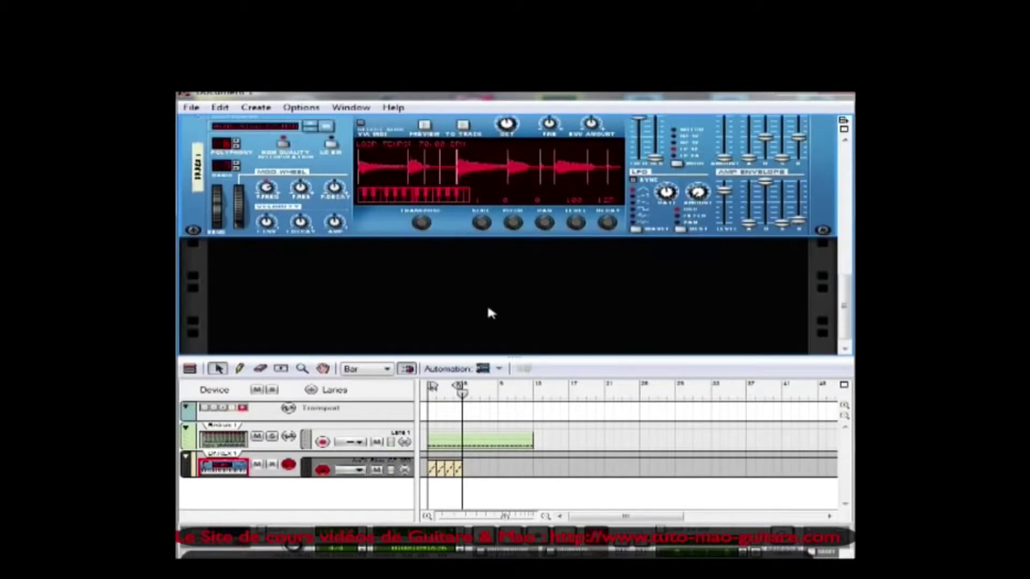
right_click(442, 294)
left_click(446, 287)
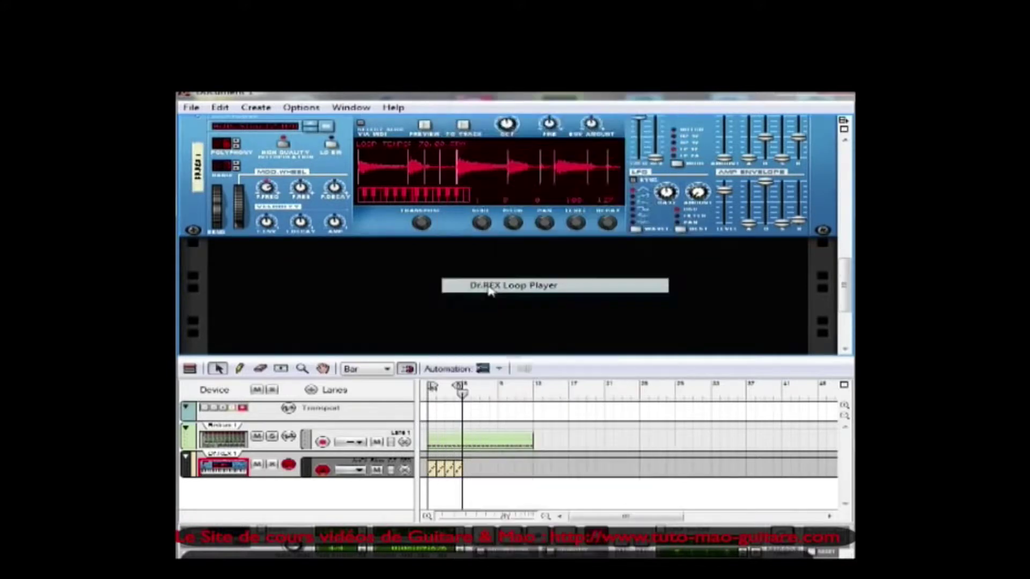
Load AcGt_Slow_C7_070.rx2 from the Ac Guitar Strum 070 bpm folder into the second Dr.REX and adjust its transpose
left_click(326, 244)
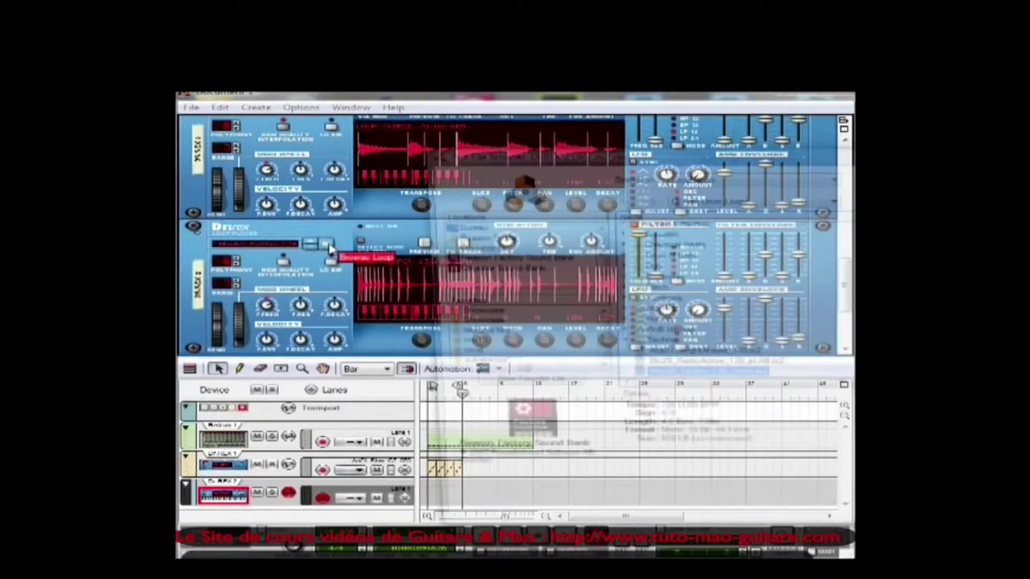
left_click(820, 201)
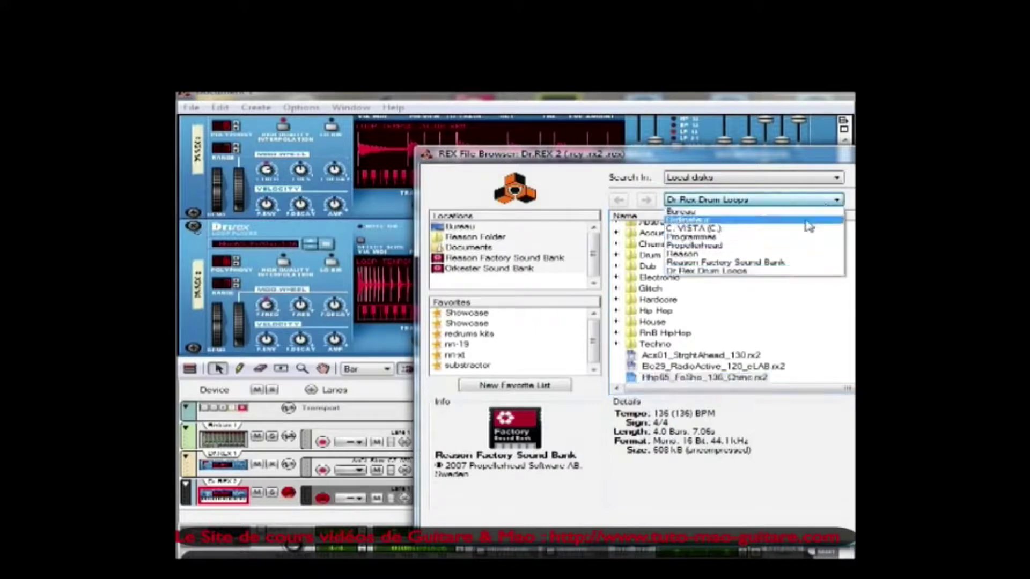
left_click(781, 263)
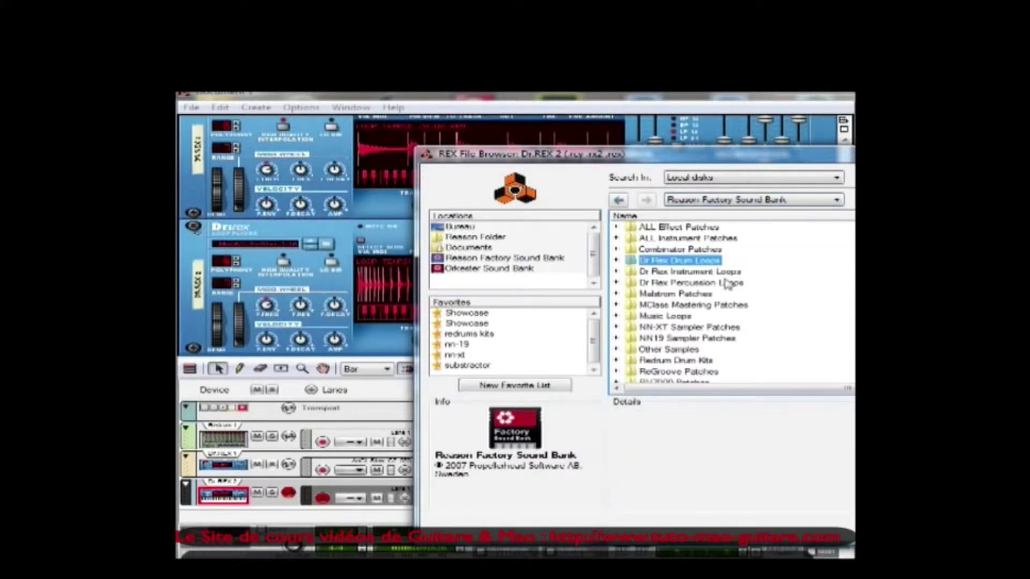
double_click(699, 273)
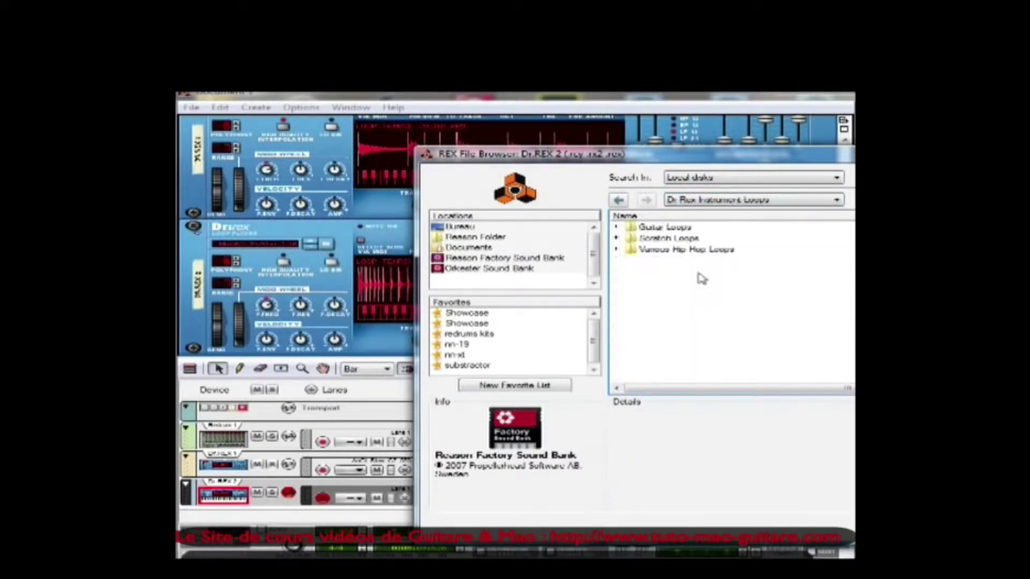
double_click(686, 239)
left_click(683, 228)
double_click(682, 229)
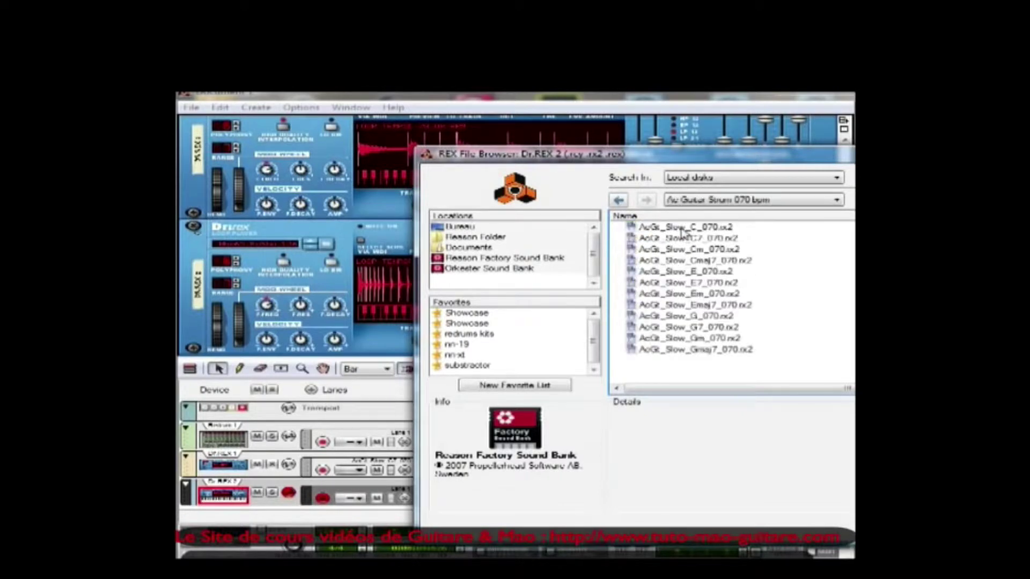
double_click(688, 239)
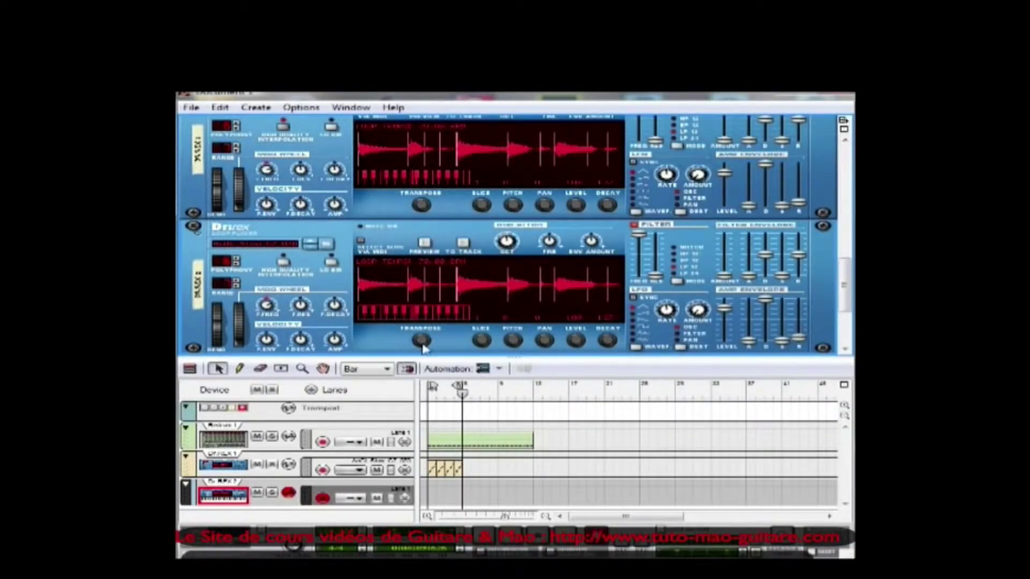
left_click_drag(424, 341, 420, 337)
mouse_move(422, 342)
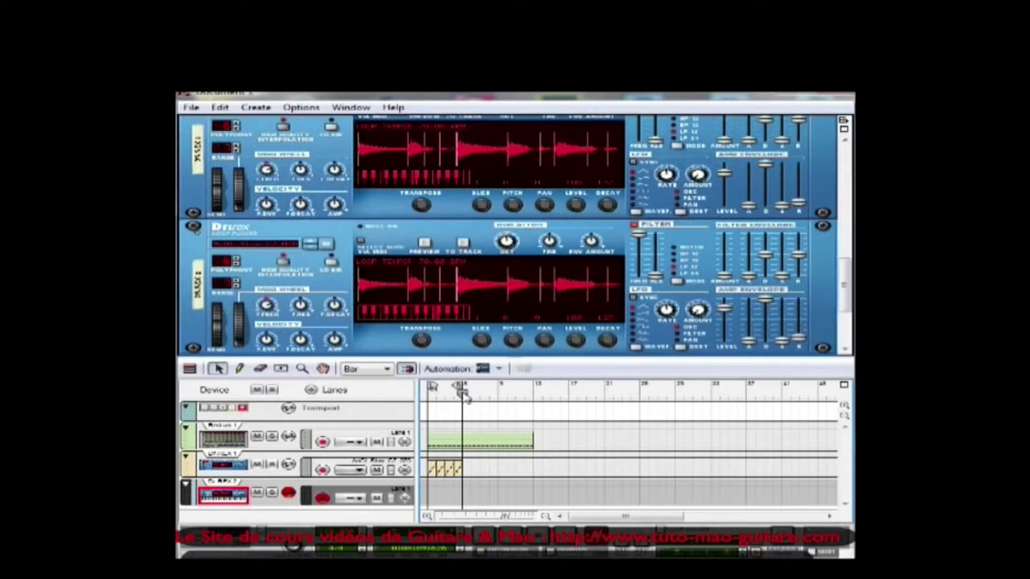
Set the loop locators to bars 5 and 7 and send the second Dr.REX's loop to its track
mouse_move(462, 395)
left_mouse_down()
mouse_move(483, 396)
mouse_move(461, 387)
left_mouse_up()
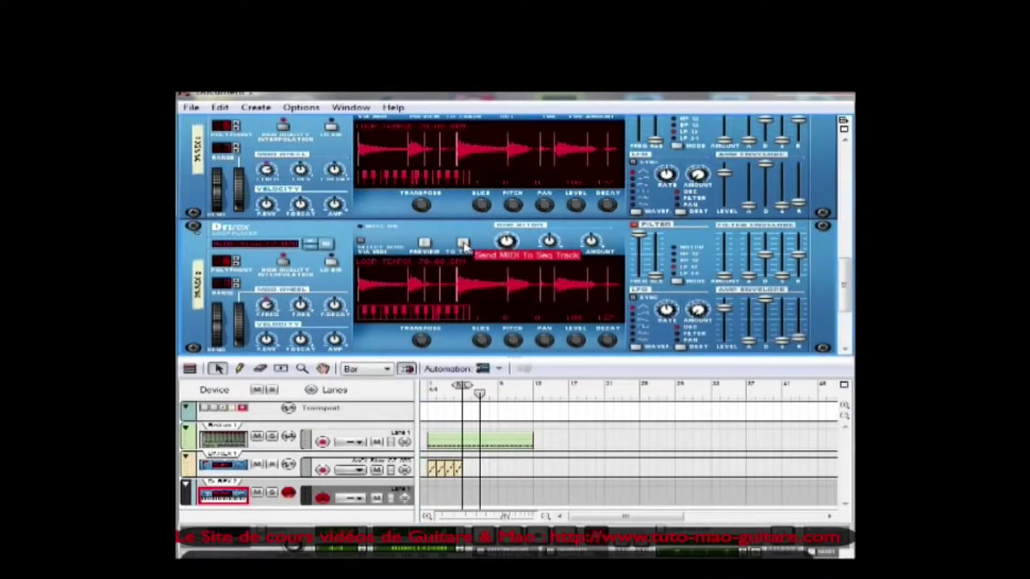
scroll(483, 385, "down", 3)
scroll(483, 385, "up", 3)
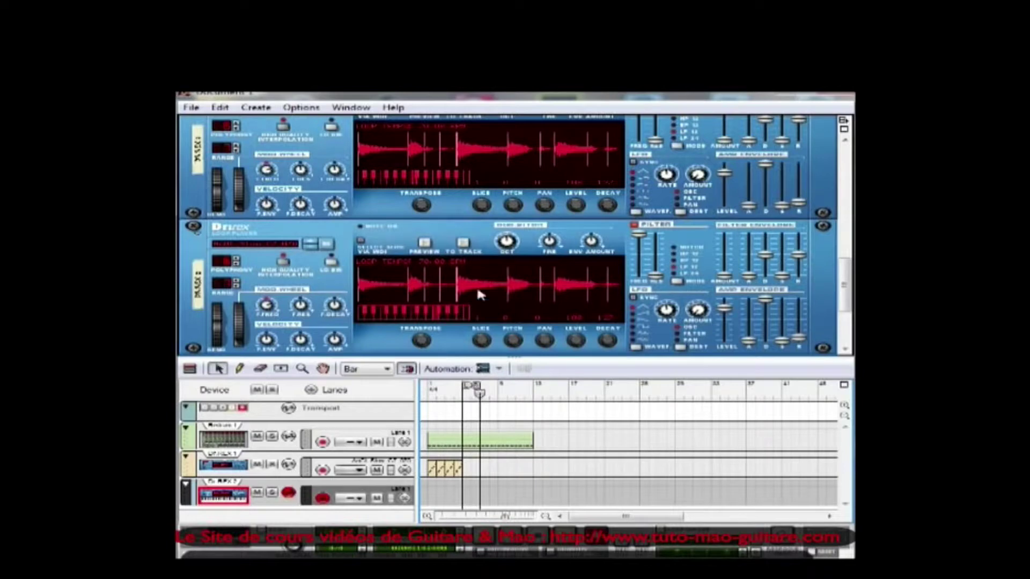
left_click(463, 245)
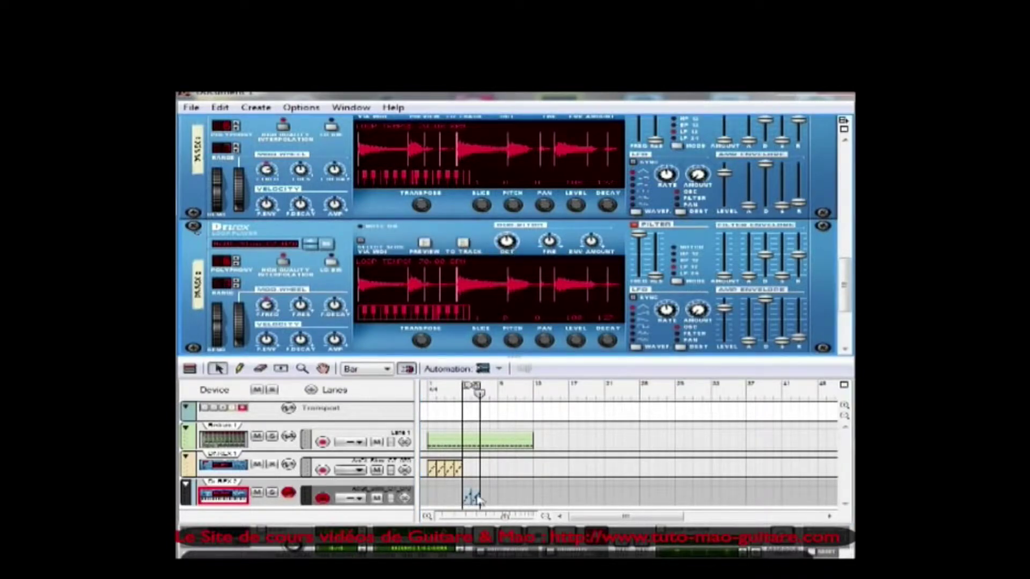
Copy the bar 4 clip on the first Dr.REX track to bars 7 and 8
left_click(460, 472)
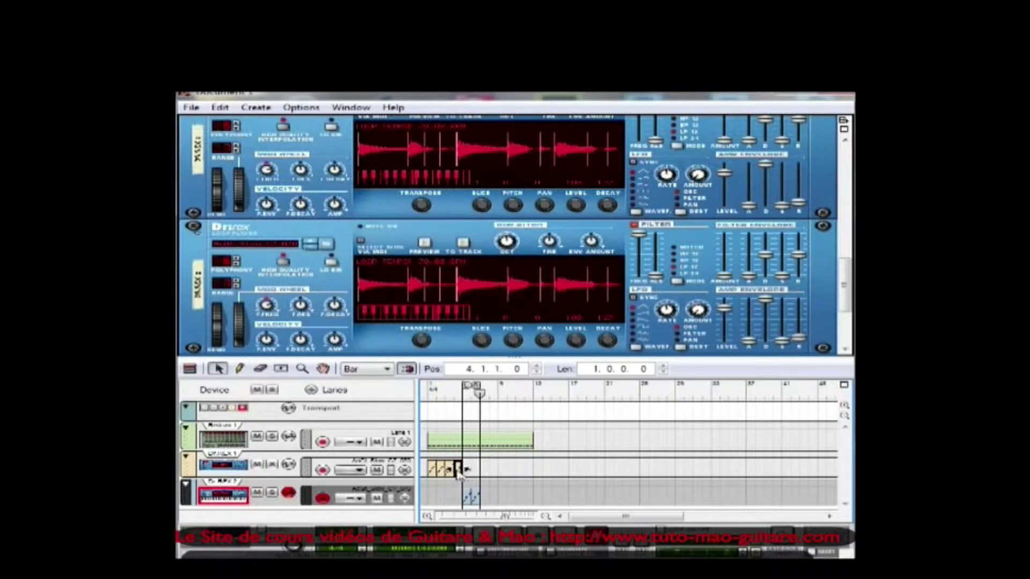
left_click_drag(460, 475, 488, 475)
left_click_drag(487, 475, 459, 474)
left_click(485, 472)
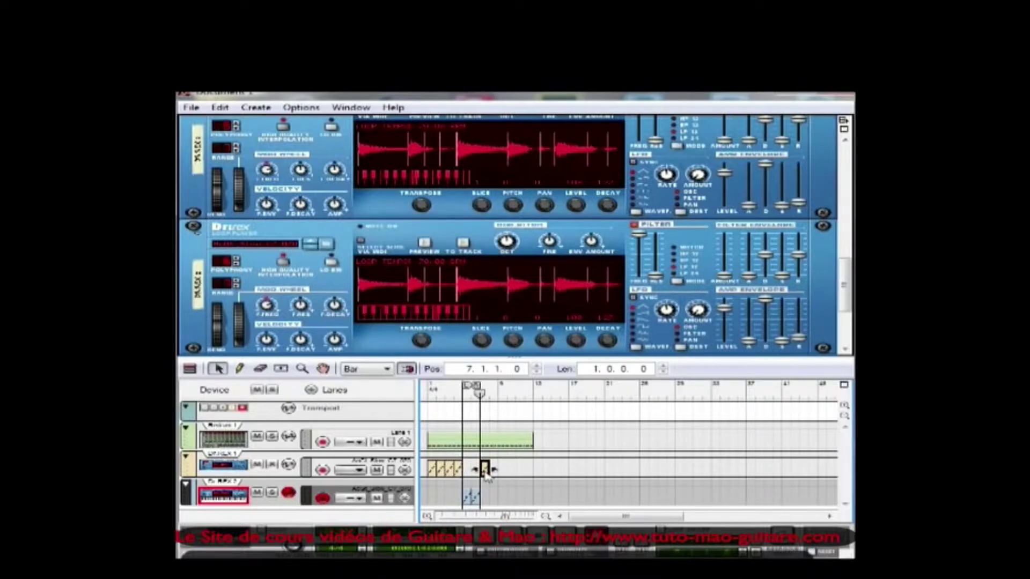
left_click_drag(486, 475, 495, 475)
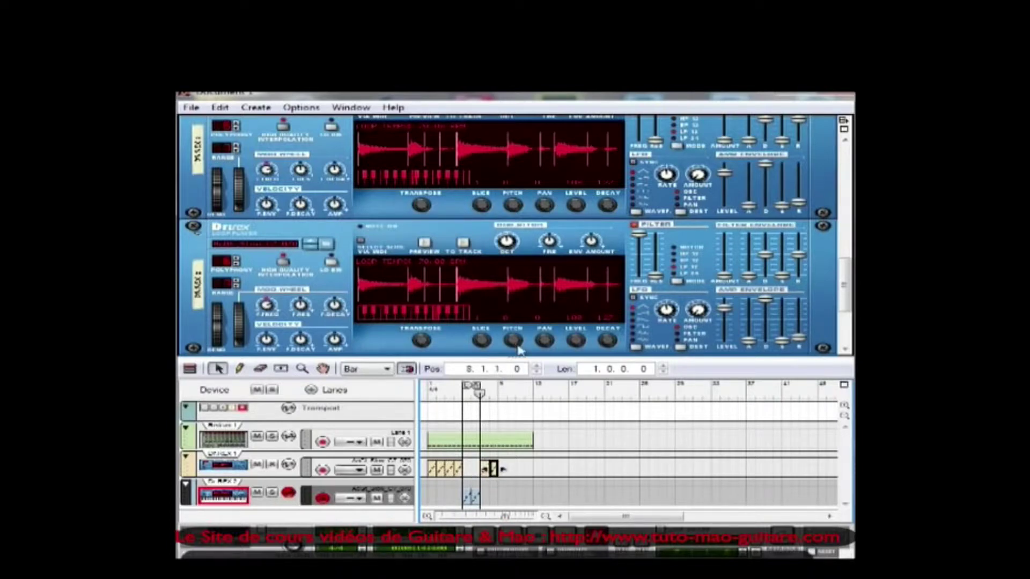
Add a third Dr.REX Loop Player below the second one
left_click_drag(846, 290, 847, 333)
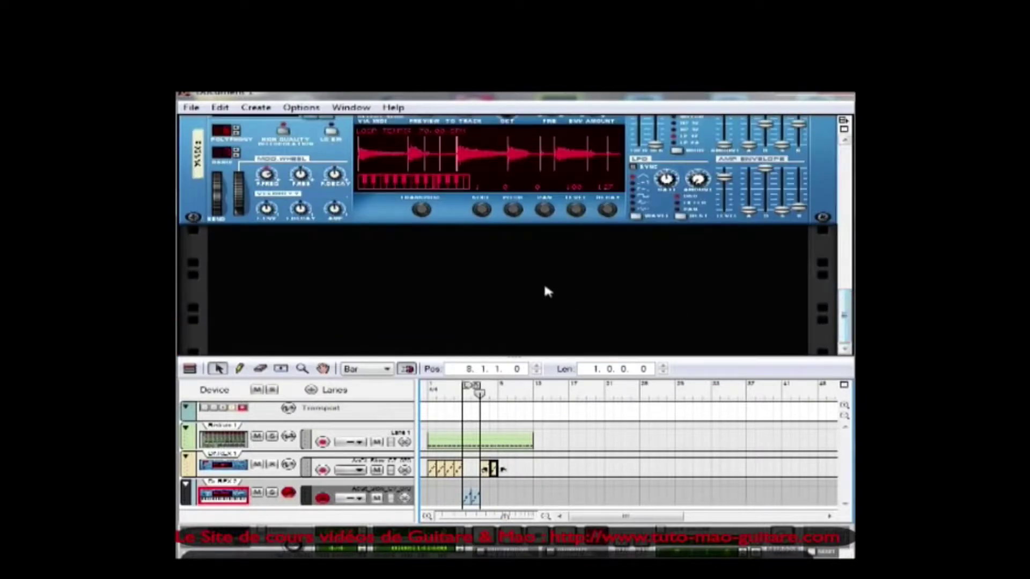
right_click(545, 291)
left_click(594, 292)
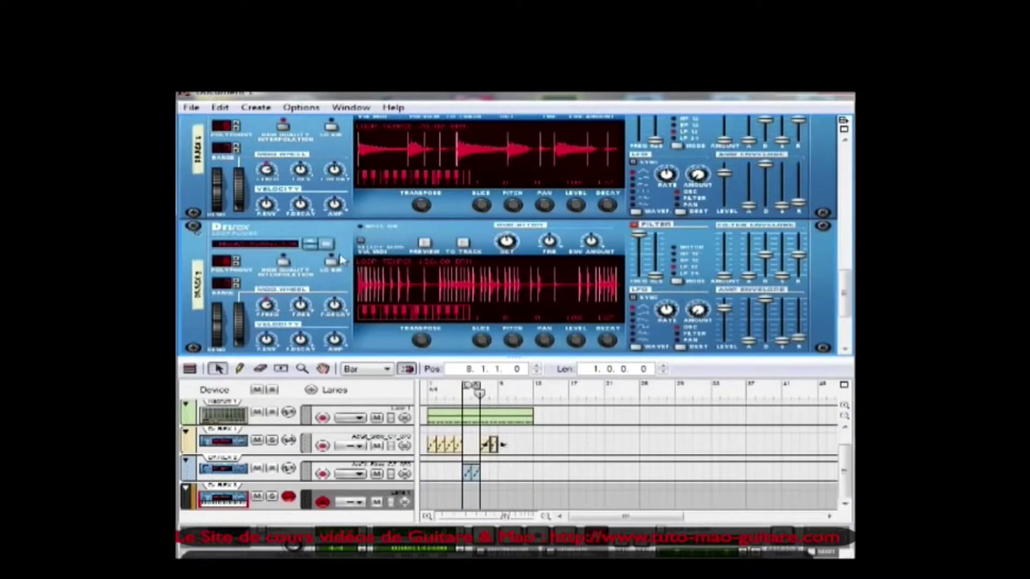
Load AcGt_Slow_C7_070.rx2 from the Ac Guitar Strum 070 bpm folder into the third Dr.REX and adjust its transpose
left_click(326, 244)
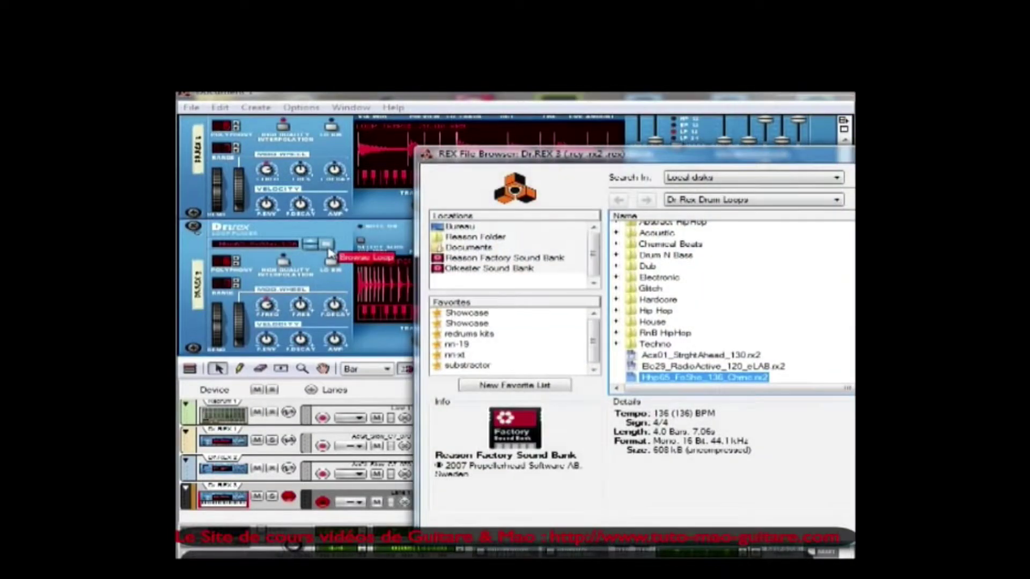
left_click(837, 200)
left_click(755, 264)
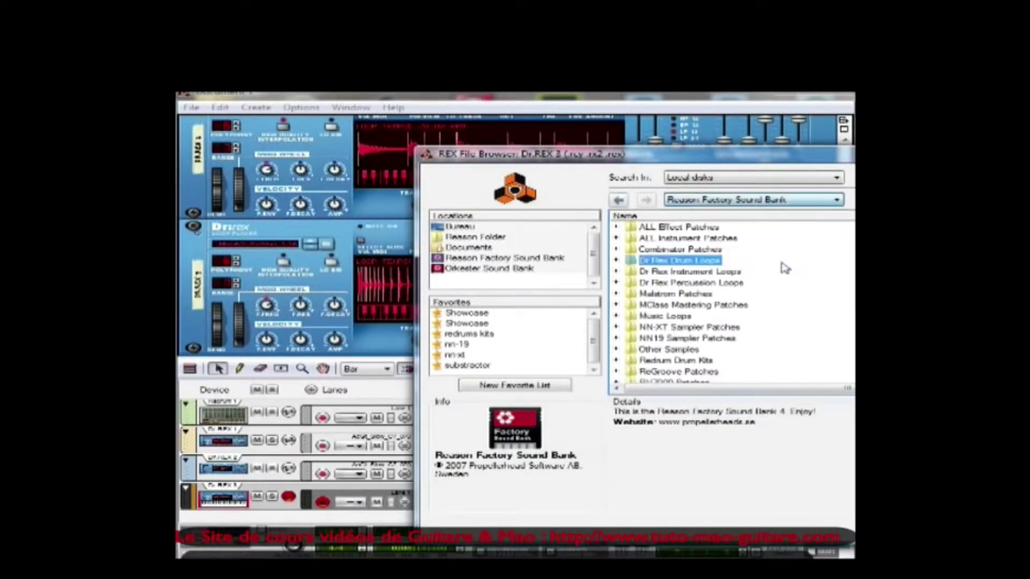
double_click(709, 274)
double_click(673, 232)
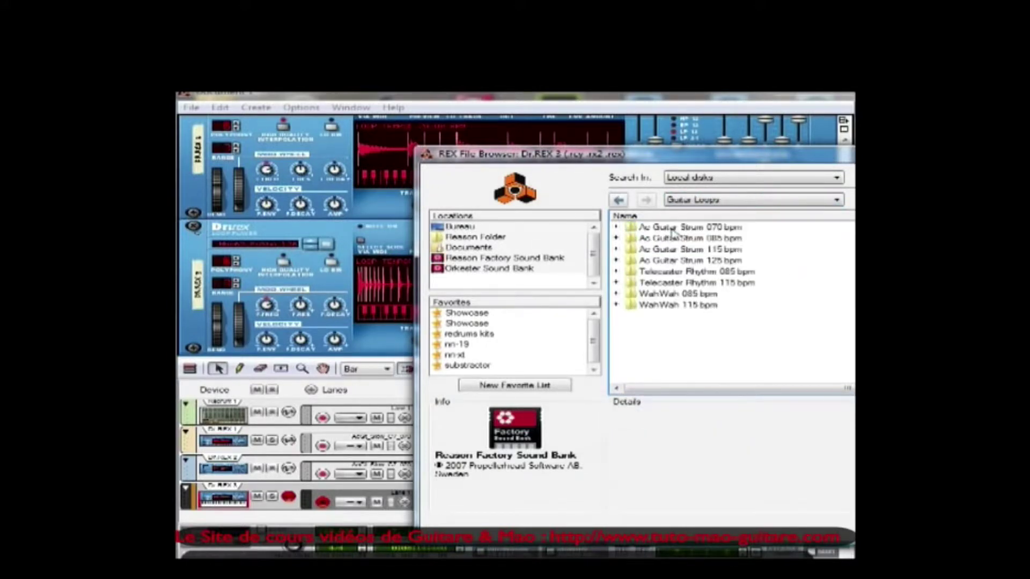
double_click(672, 227)
left_click(676, 239)
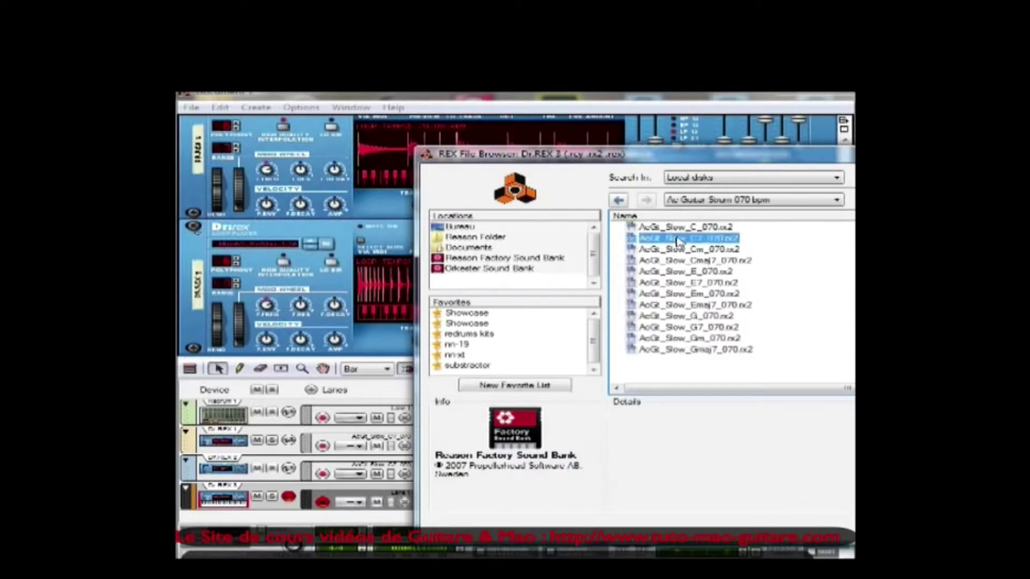
double_click(676, 239)
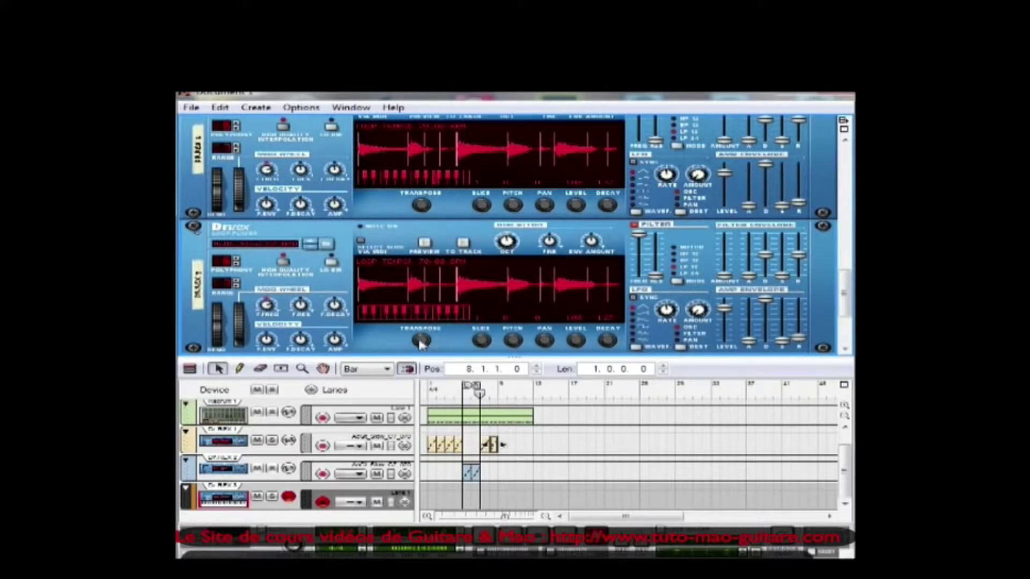
left_click_drag(421, 344, 420, 339)
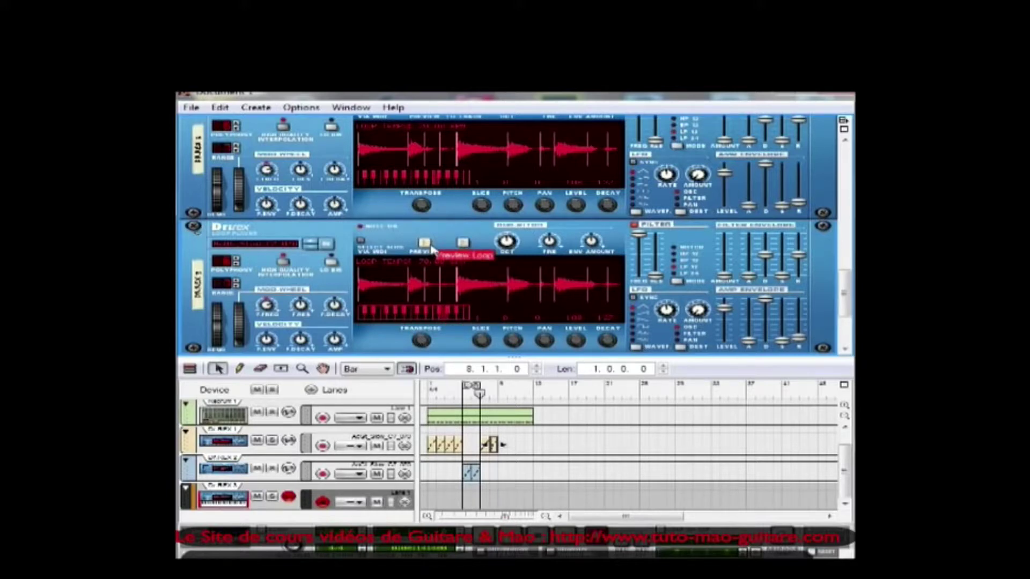
Set the loop locators to bars 9 and 10 and send the third Dr.REX's loop to its track
left_click_drag(478, 387, 511, 387)
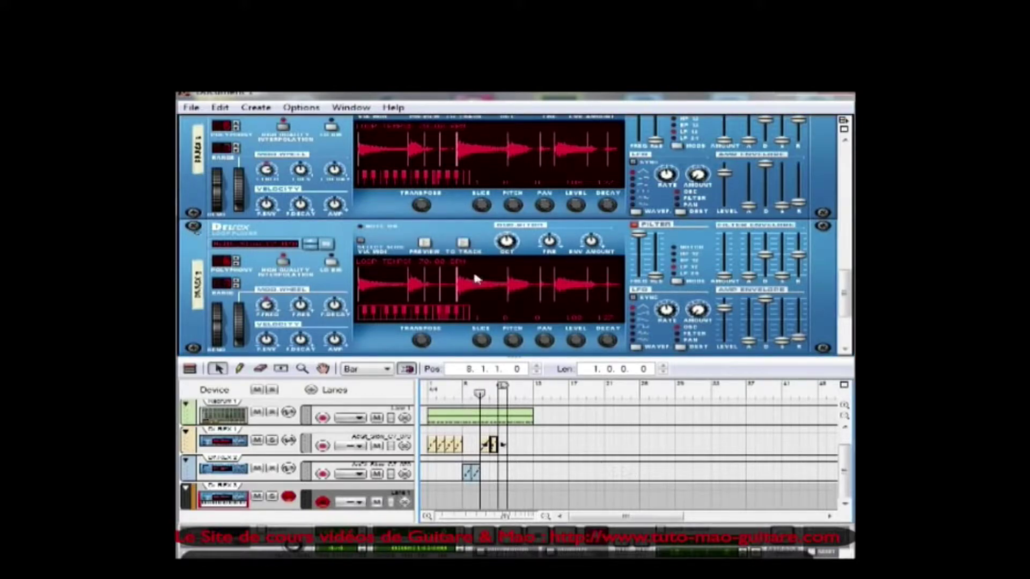
left_click(464, 244)
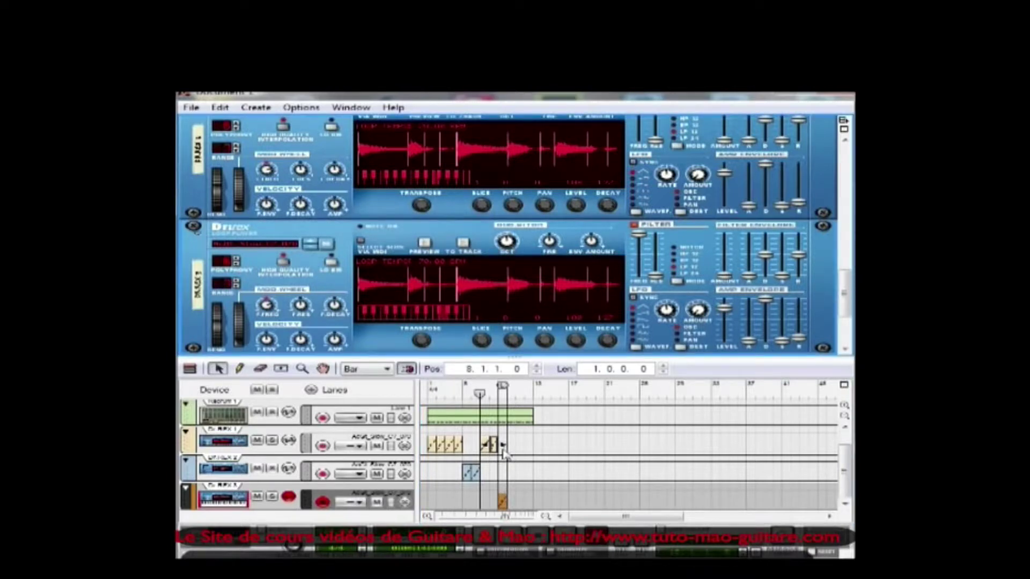
Copy one clip each from the second, first and third Dr.REX tracks to bars 10, 11 and 12 of their own tracks
left_click(474, 474)
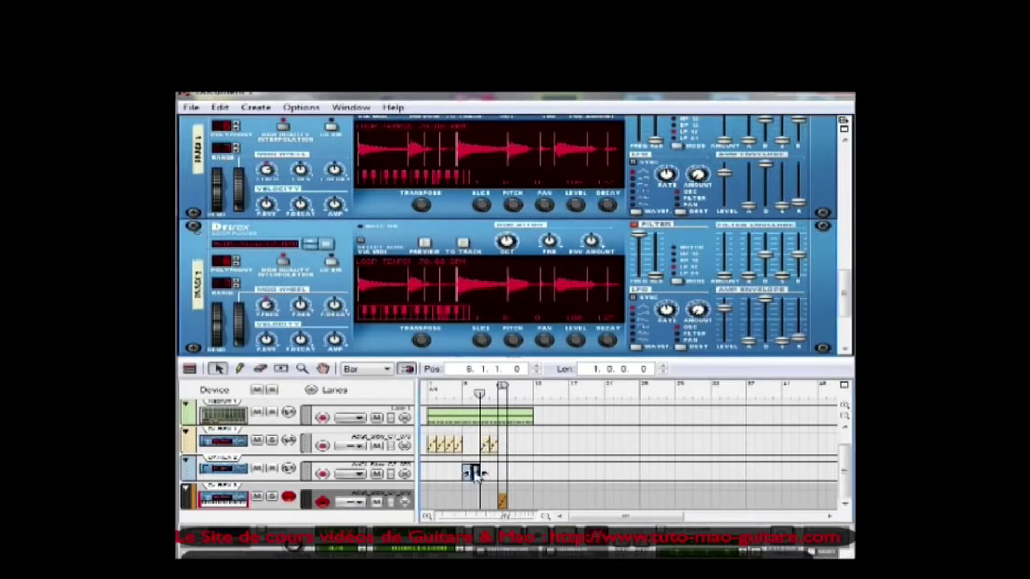
left_click_drag(478, 474, 521, 450)
left_click(494, 447)
left_click_drag(503, 507, 529, 503)
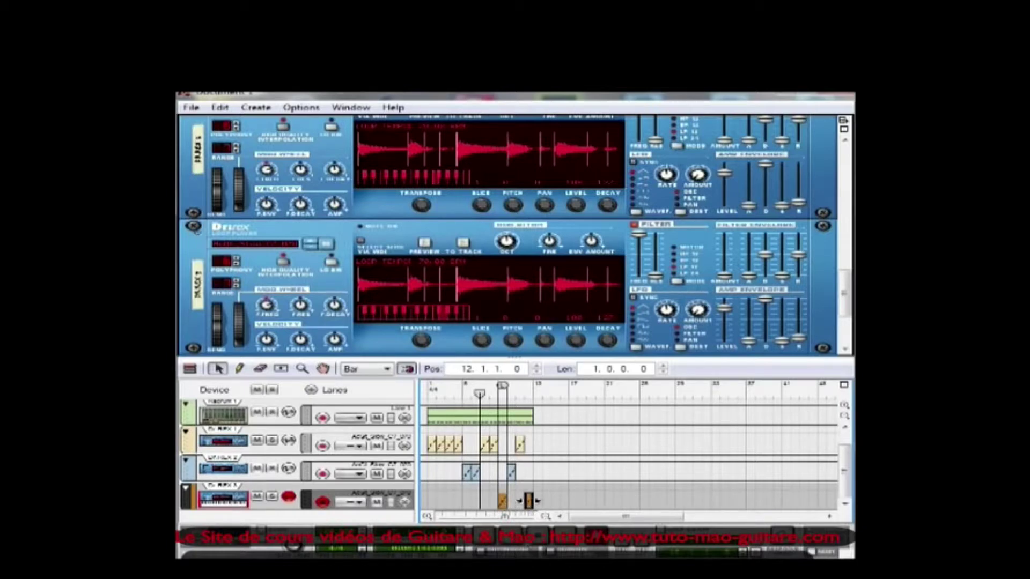
Play the arrangement from the first bar to check the guitar loops
left_click(565, 547)
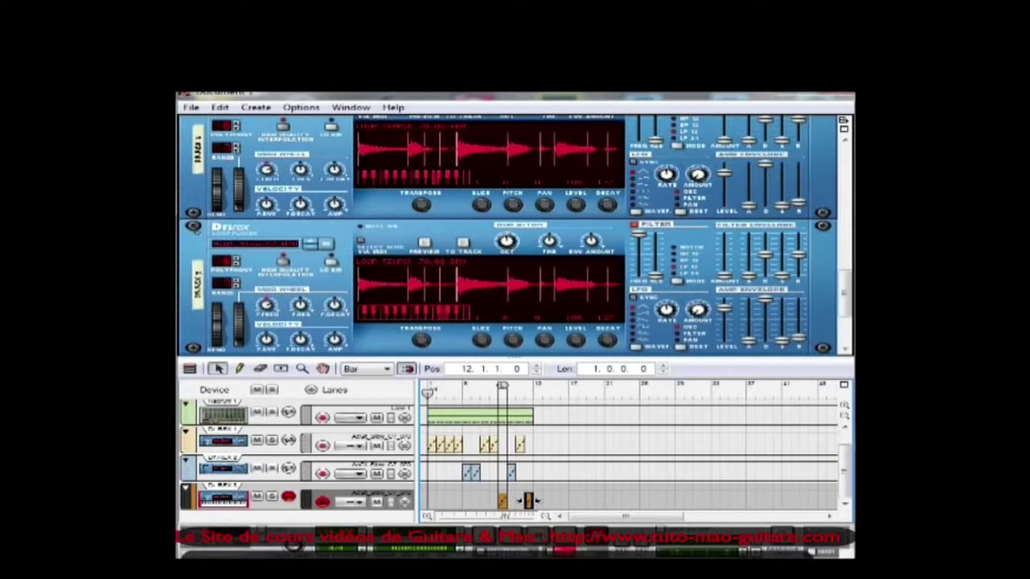
left_click(590, 549)
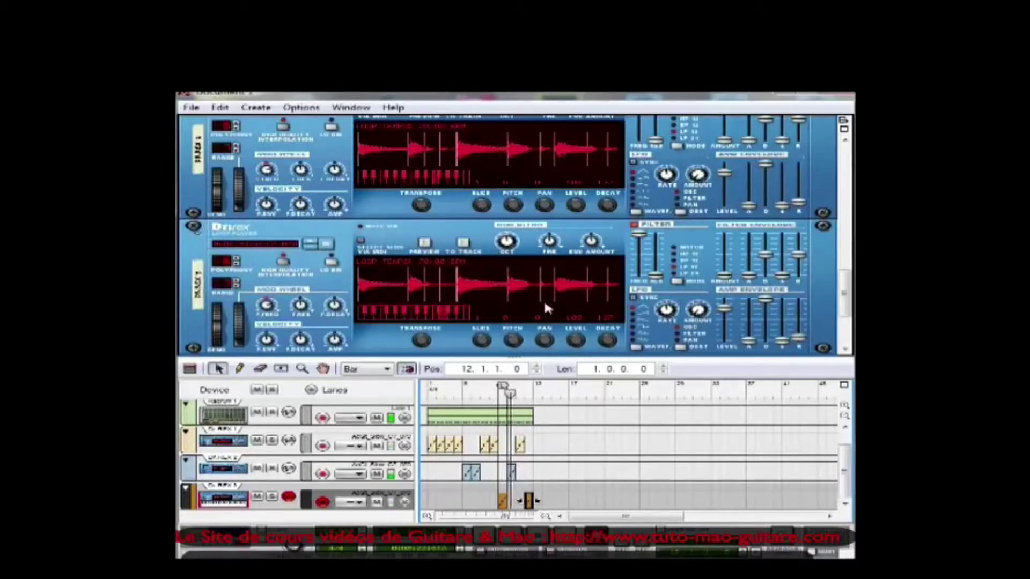
scroll(545, 305, "up", 2)
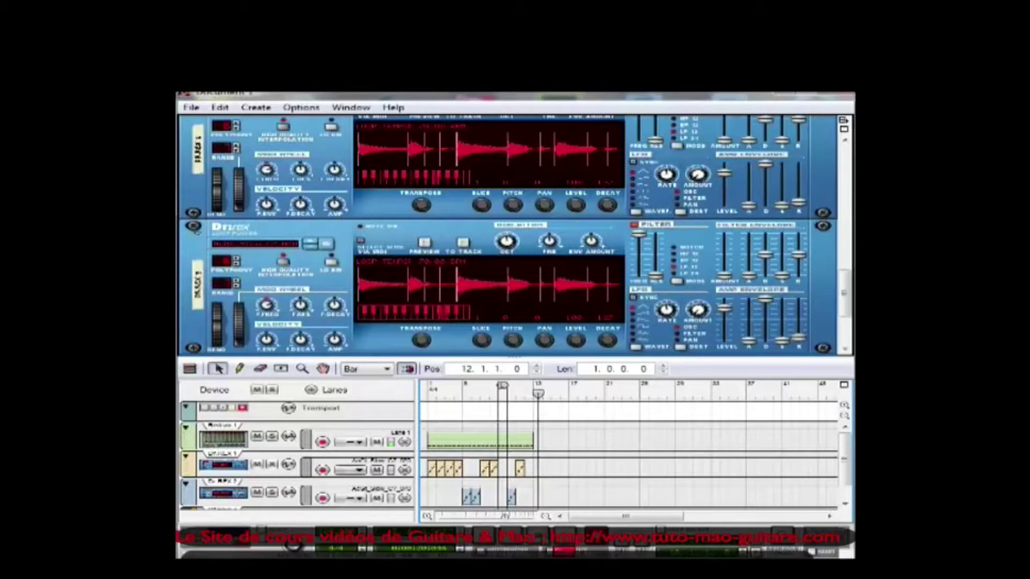
Set the loop locators to bars 1 and 13 and play across the loop end from bar 12
left_click_drag(502, 386, 432, 392)
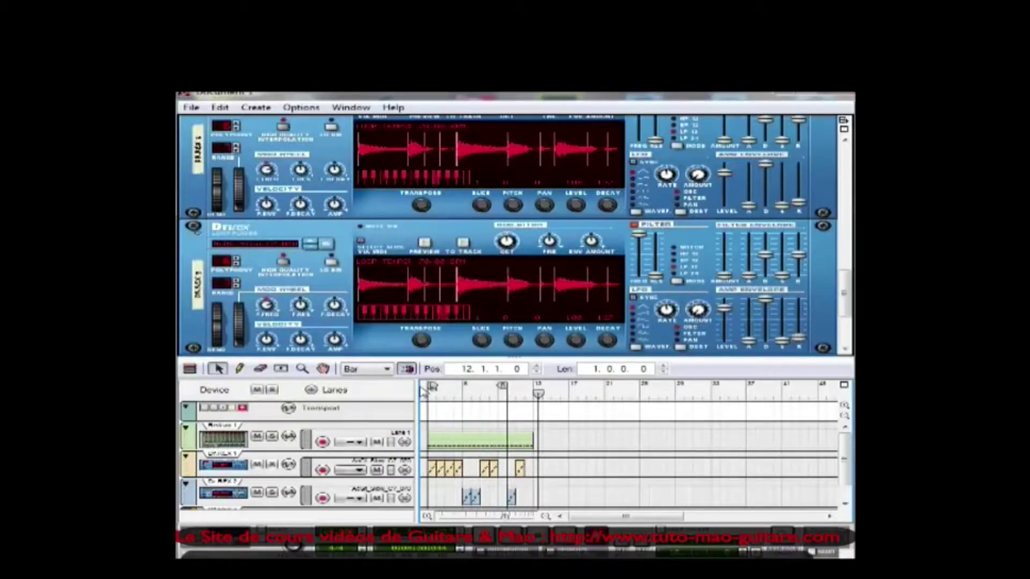
left_click_drag(507, 393, 533, 392)
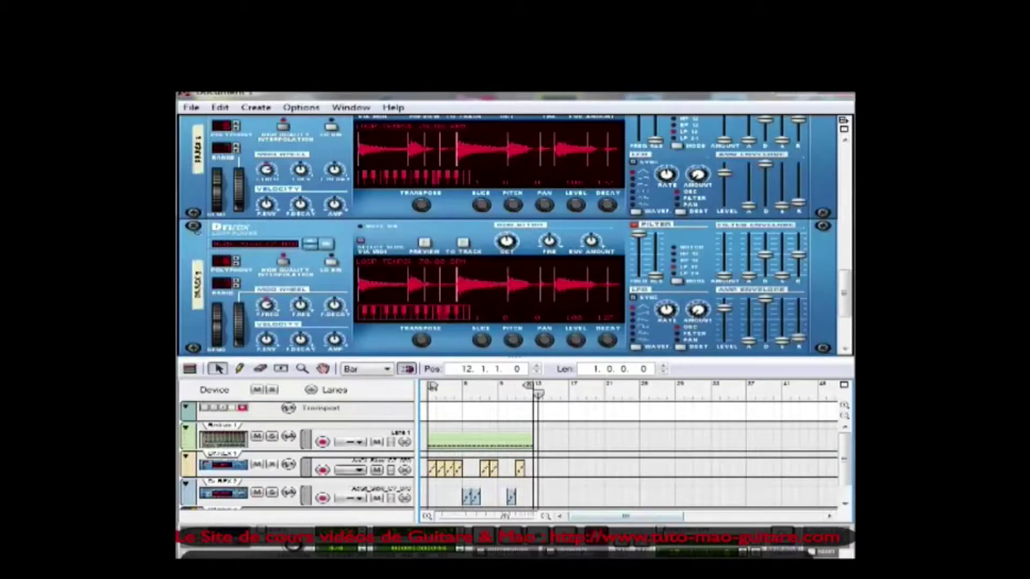
left_click(523, 407)
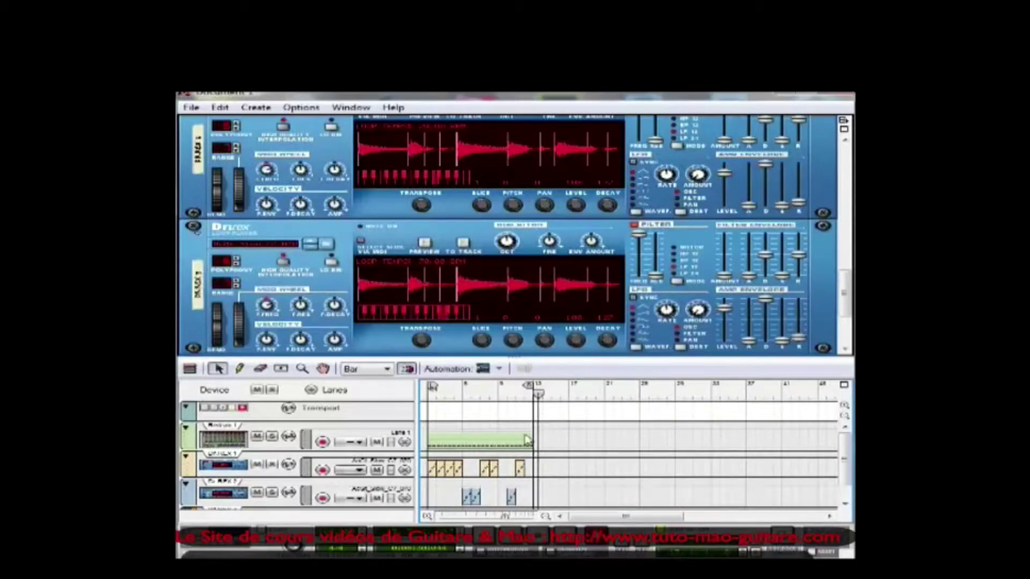
left_click_drag(538, 395, 526, 396)
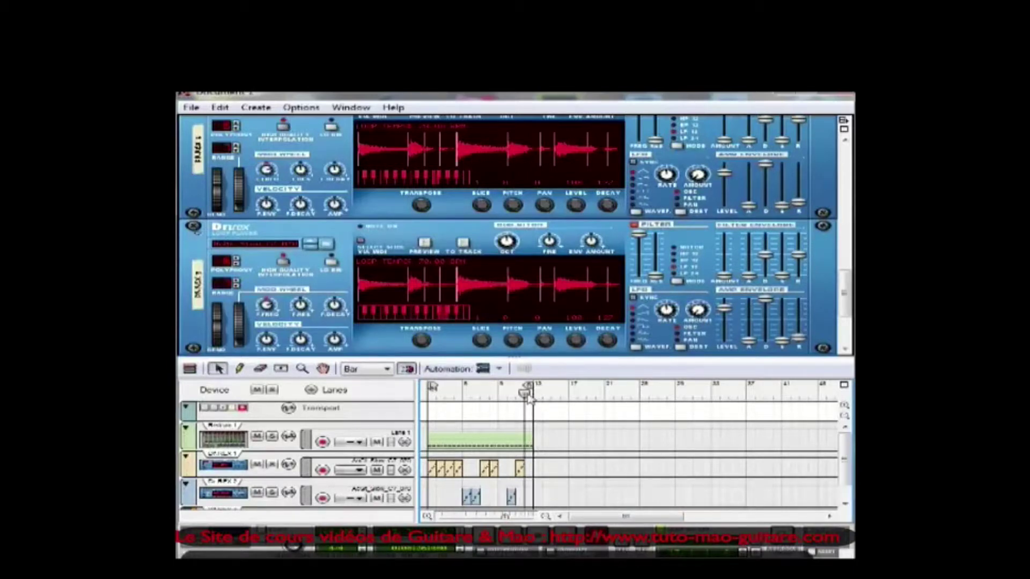
key("space")
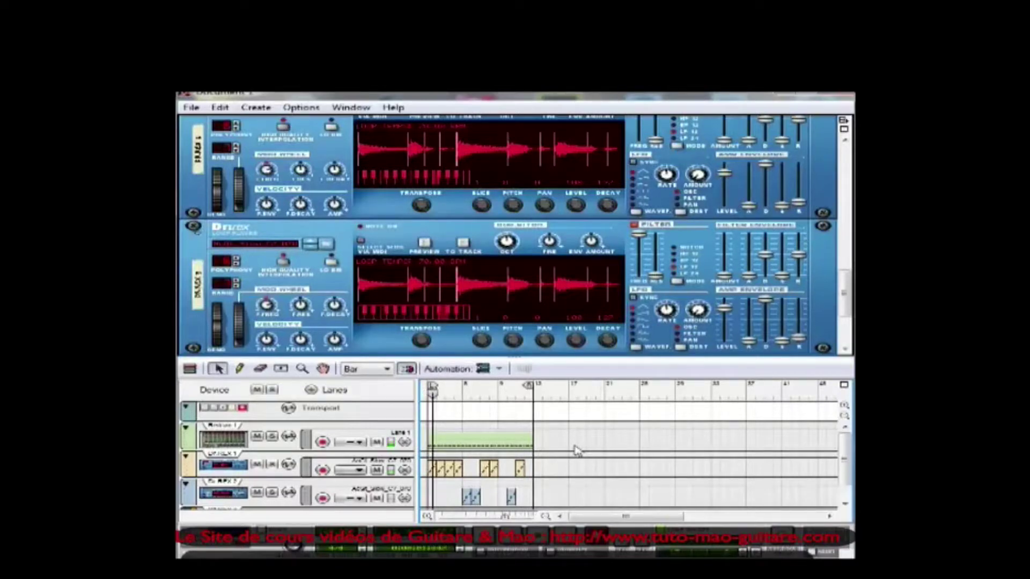
Add an NN19 Digital Sampler below the third Dr.REX and load ACCBASS.smp from the Bass folder
scroll(729, 278, "down", 2)
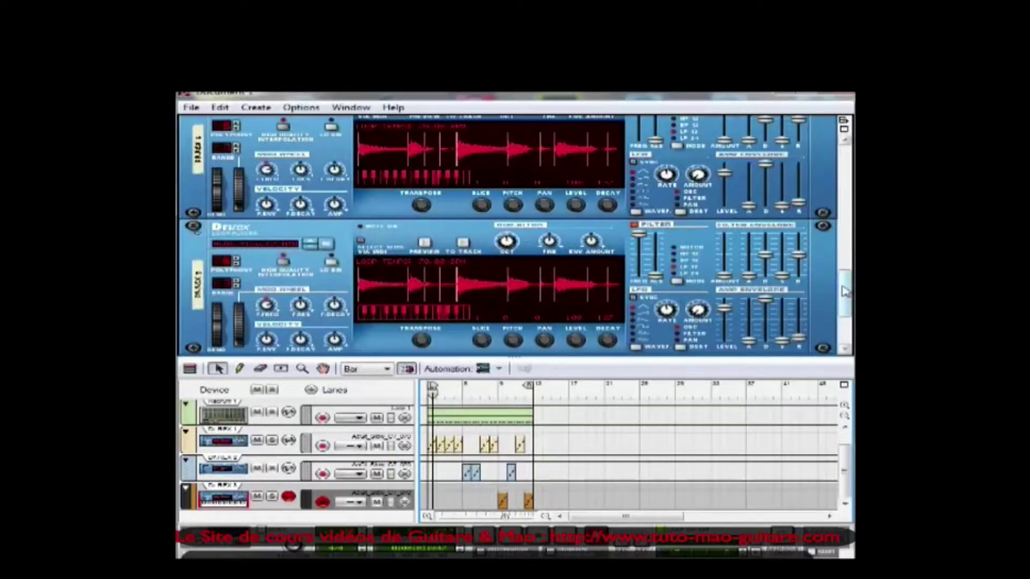
scroll(844, 291, "down", 3)
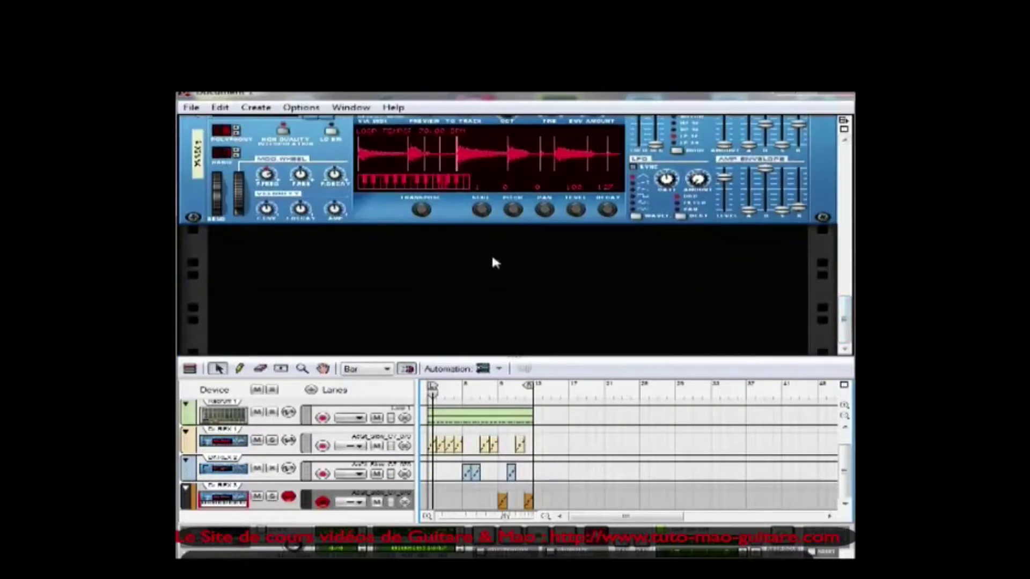
right_click(493, 258)
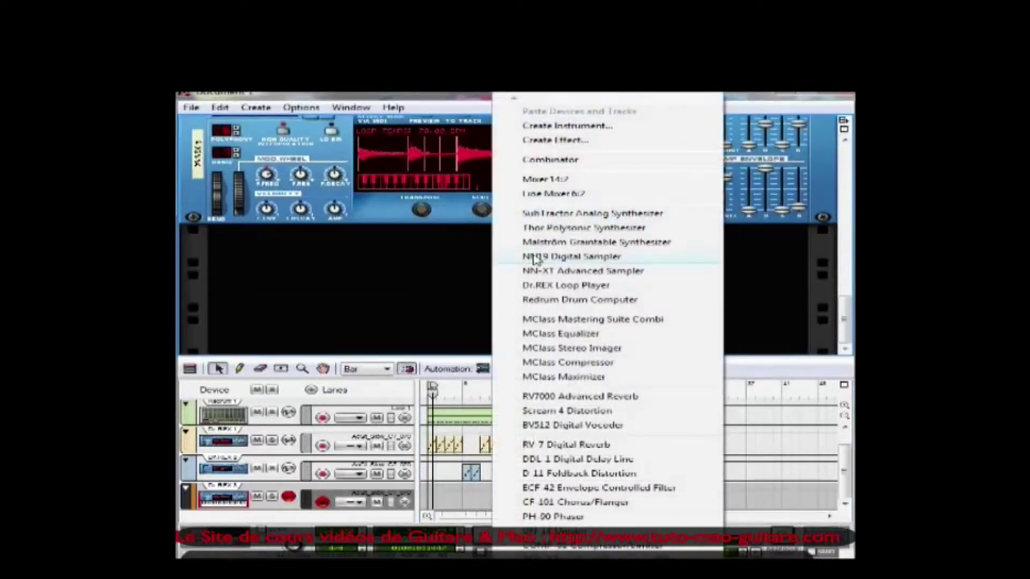
left_click(536, 258)
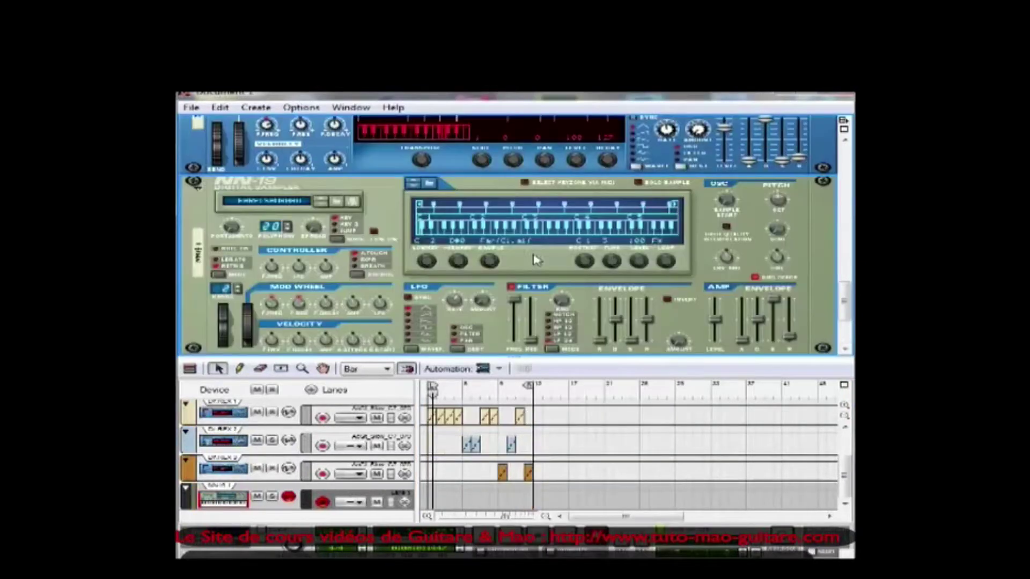
left_click(336, 204)
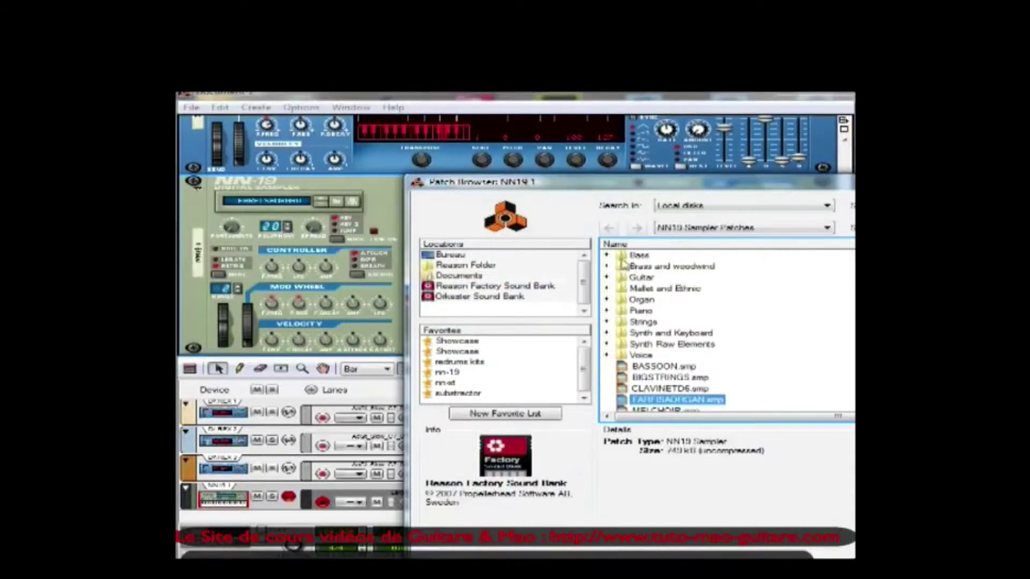
double_click(631, 256)
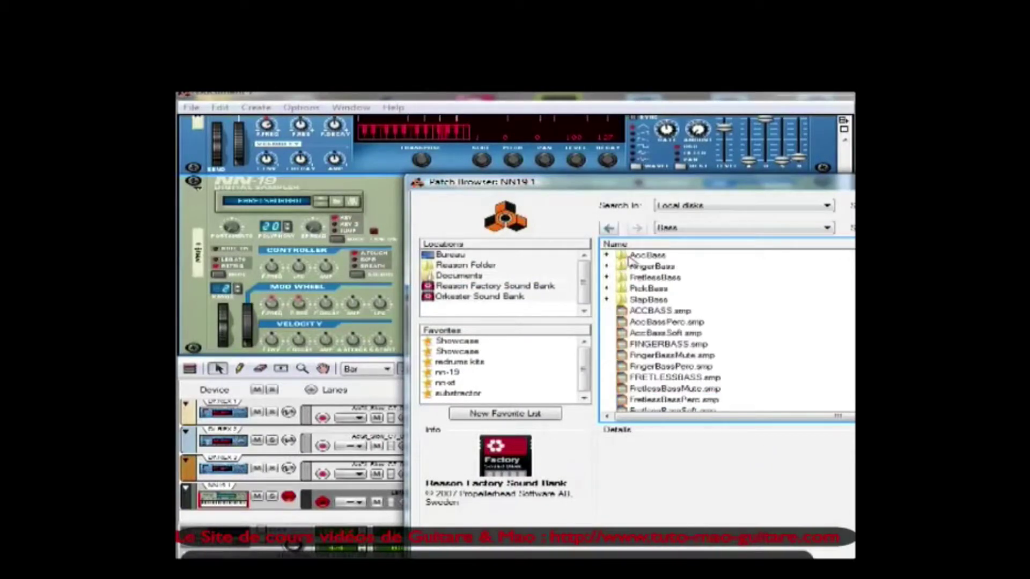
double_click(651, 311)
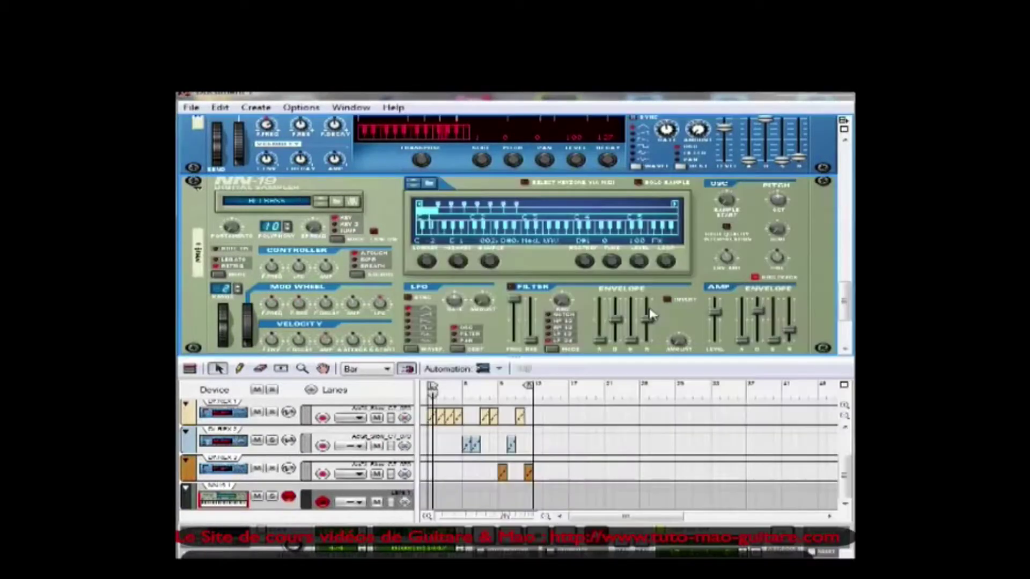
Record a 12-bar bass part on the first NN19 track, starting at bar 1
mouse_move(651, 316)
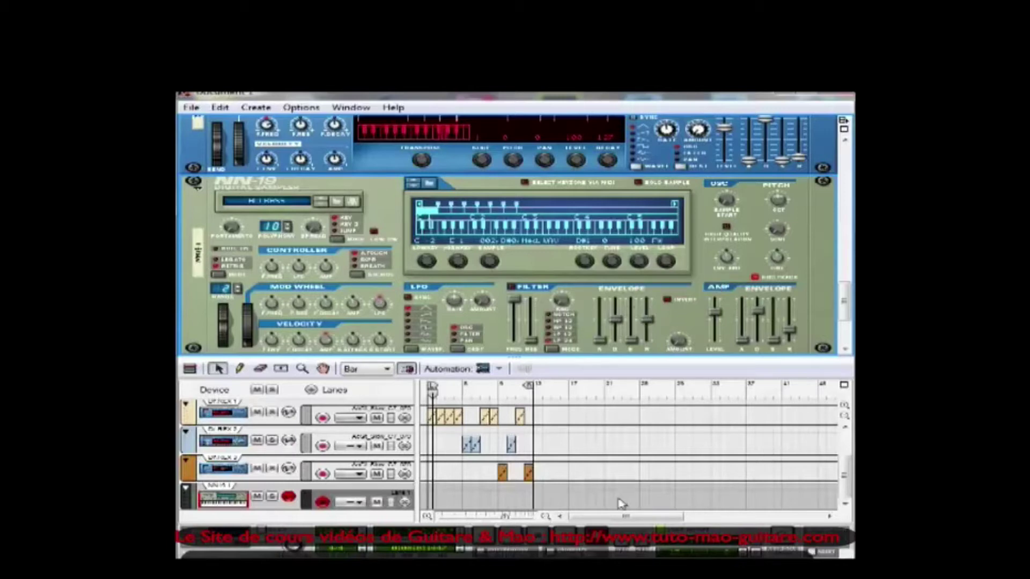
left_click(543, 537)
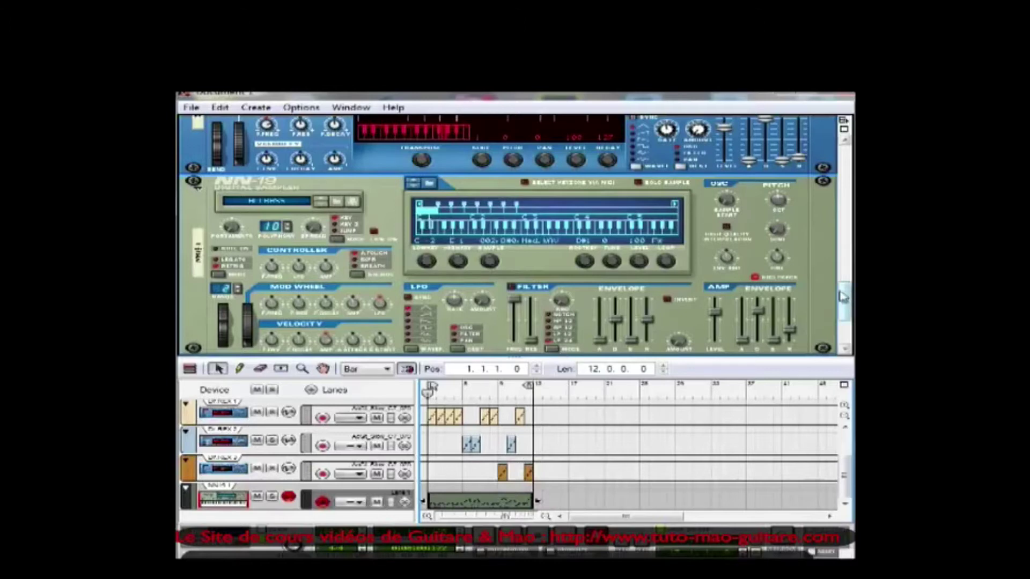
Add a second NN19 Digital Sampler below the first and load DXRhodesTrem.smp from the Piano folder
left_click_drag(845, 298, 845, 321)
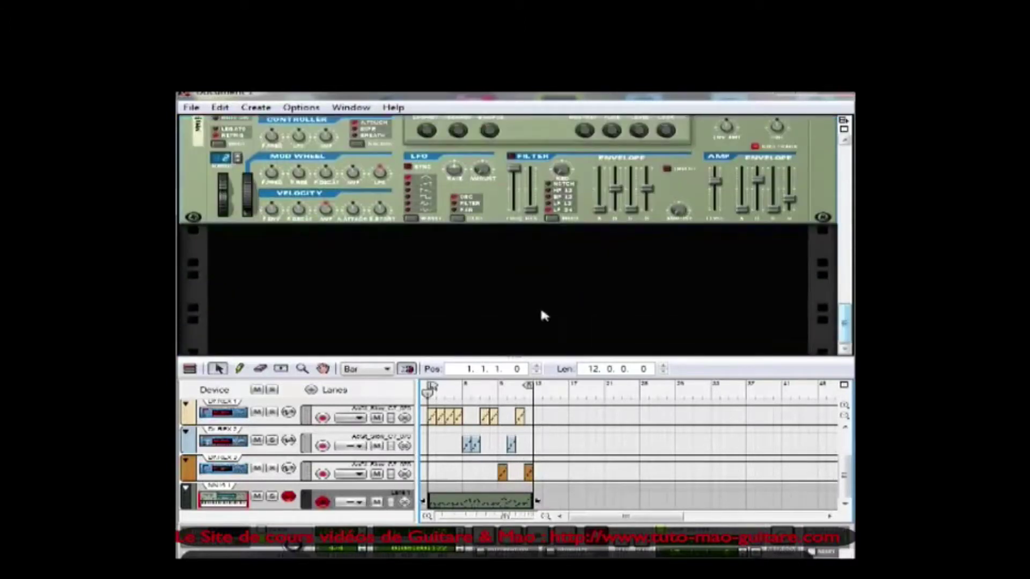
right_click(516, 289)
left_click(573, 257)
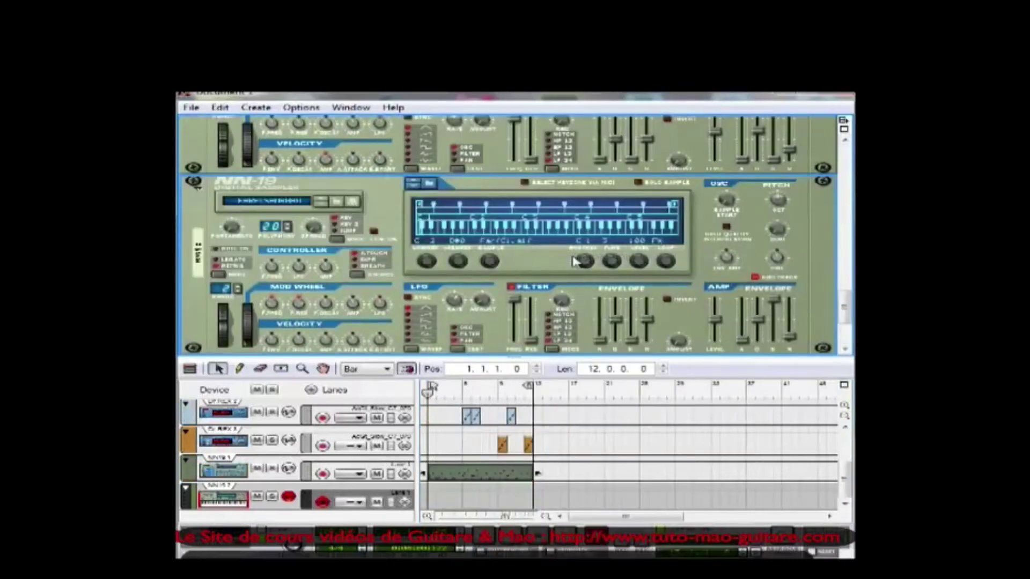
left_click(336, 202)
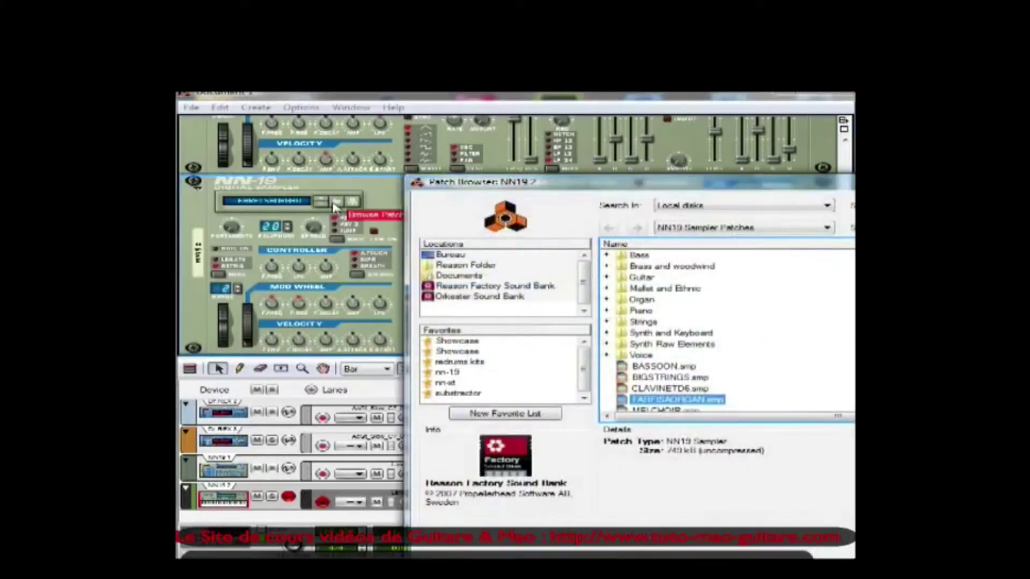
double_click(639, 312)
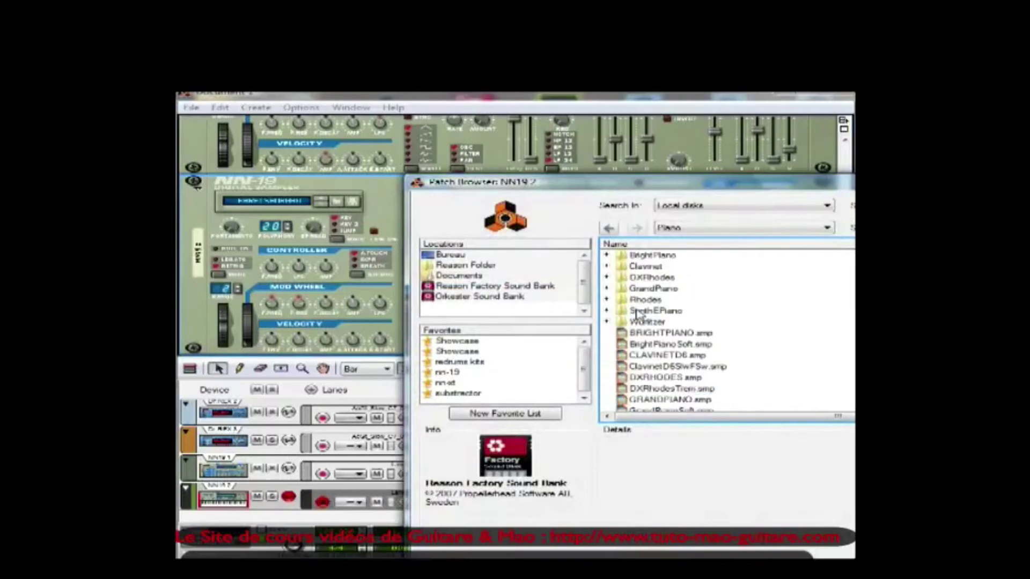
double_click(675, 390)
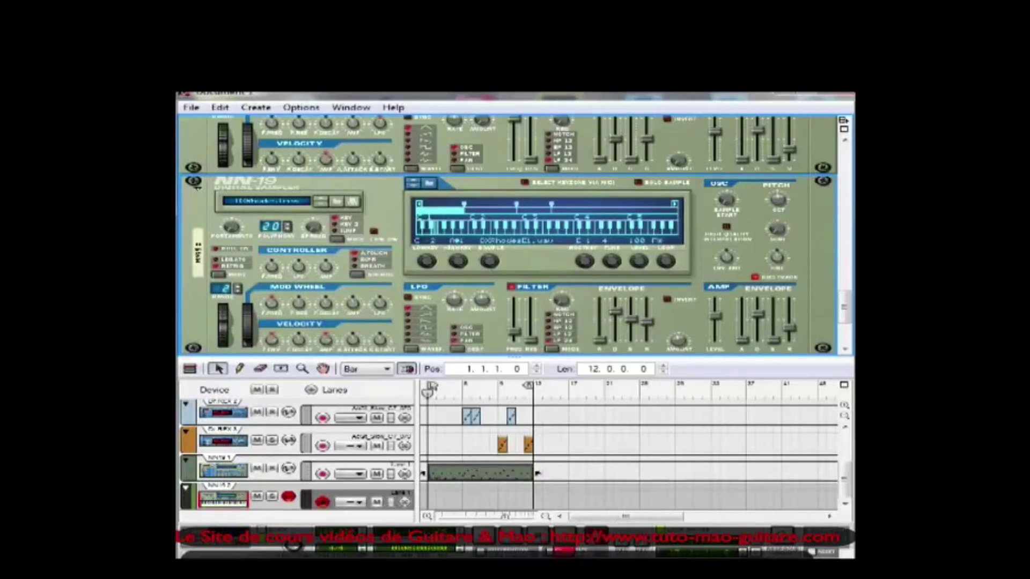
Record a 12-bar electric piano part on the second NN19 track, starting at bar 1
left_click(601, 542)
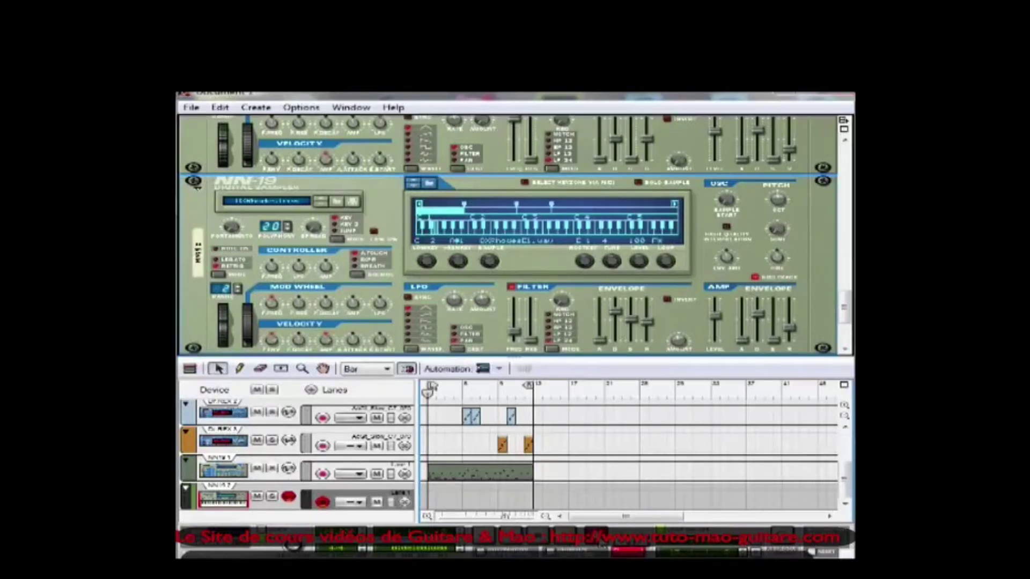
left_click_drag(427, 499, 489, 500)
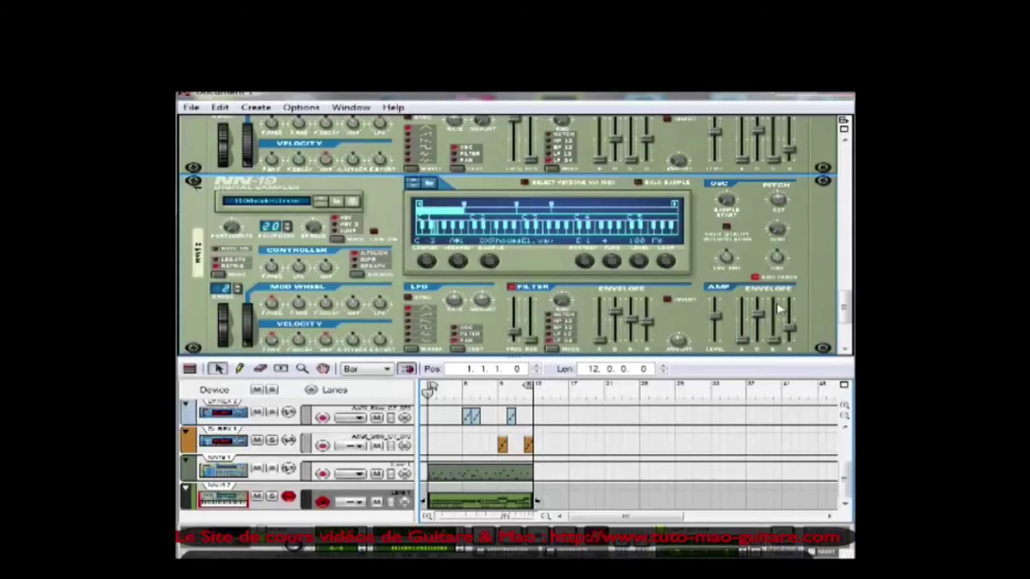
Add an MClass Mastering Suite Combi below the second NN19
scroll(844, 310, "down", 3)
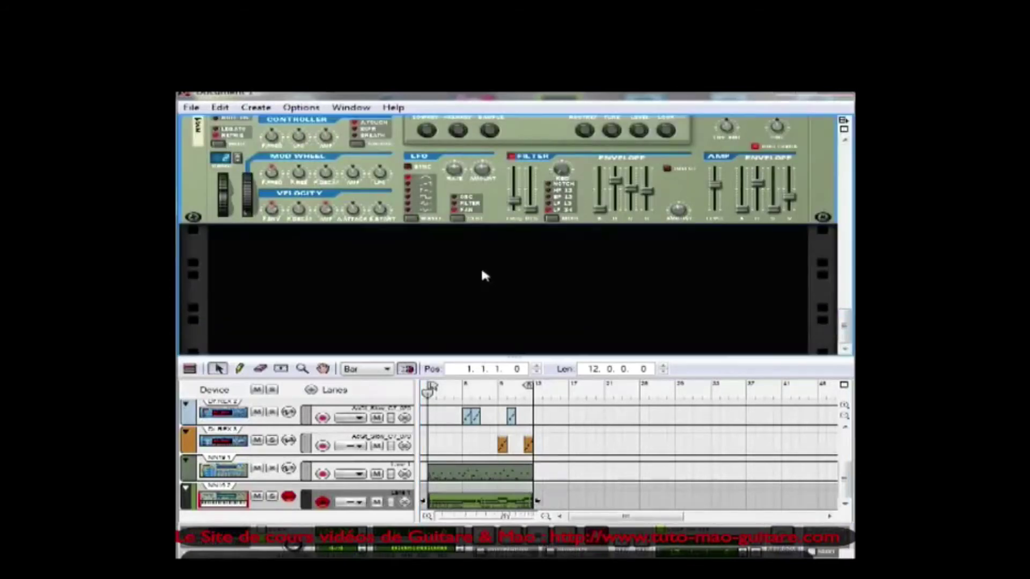
right_click(481, 266)
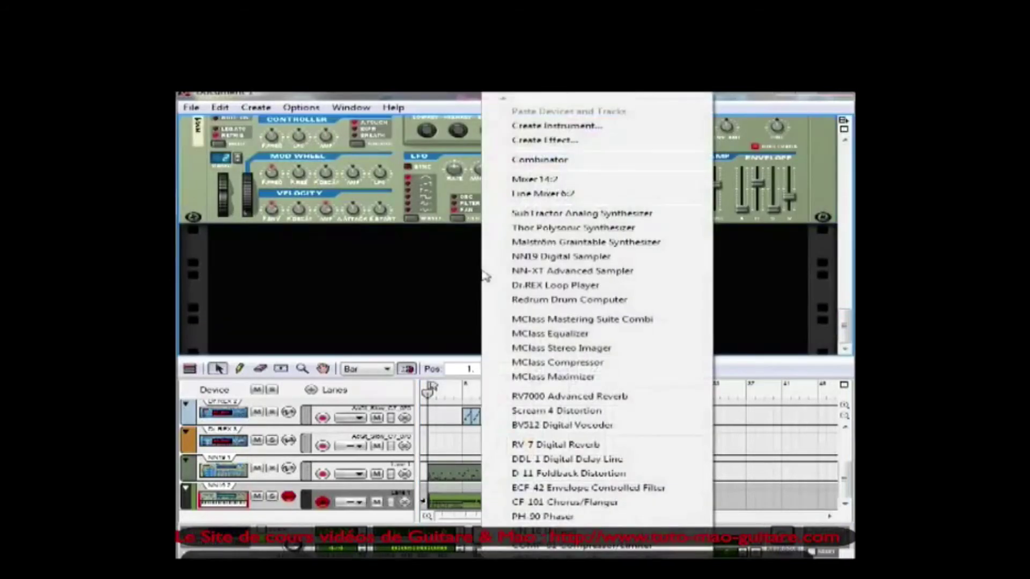
left_click(551, 321)
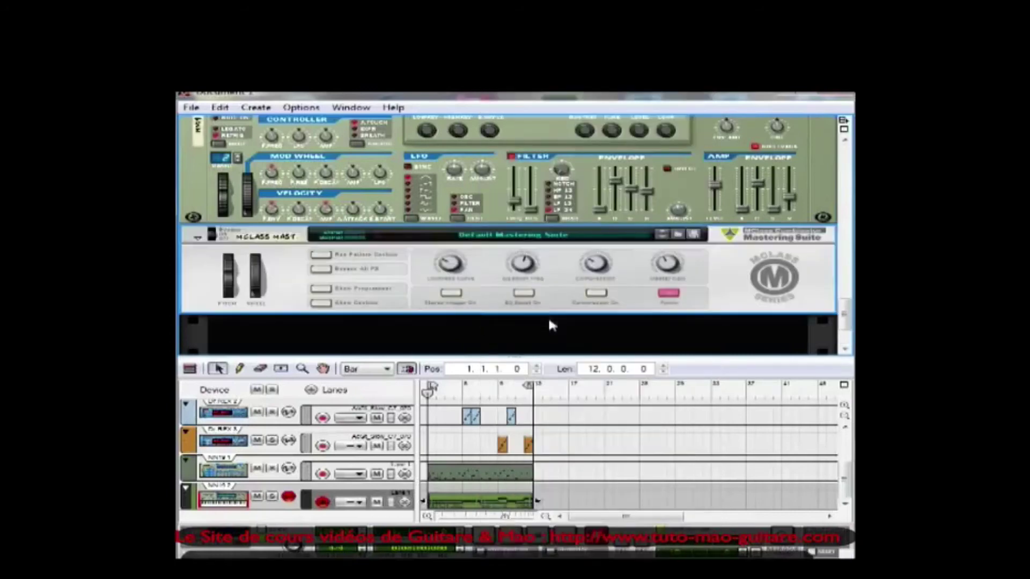
Switch the mastering suite to the Acoustic patch and play the arrangement from bar 1
left_click(663, 235)
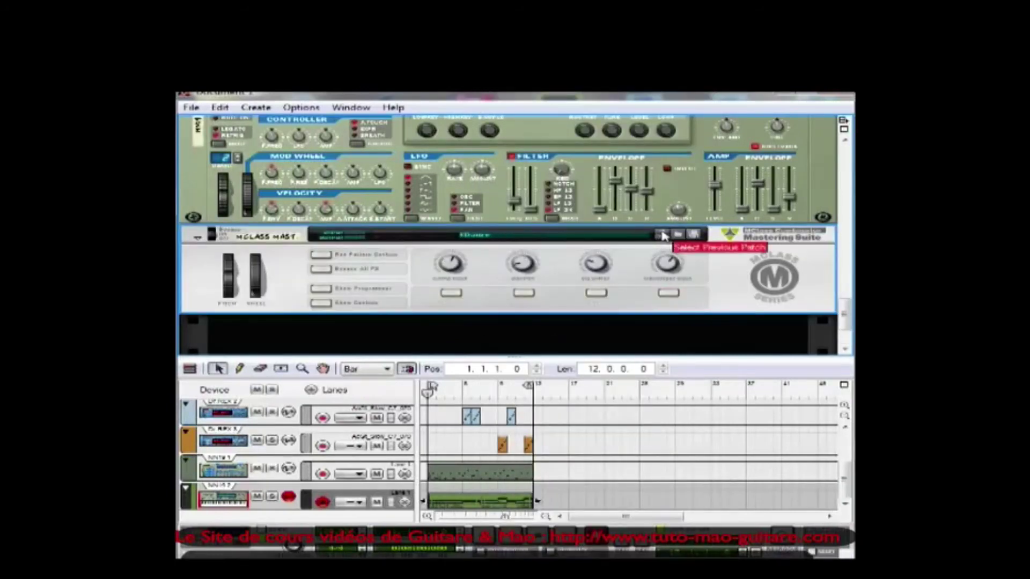
left_click(663, 235)
left_click(663, 235)
left_click(663, 235)
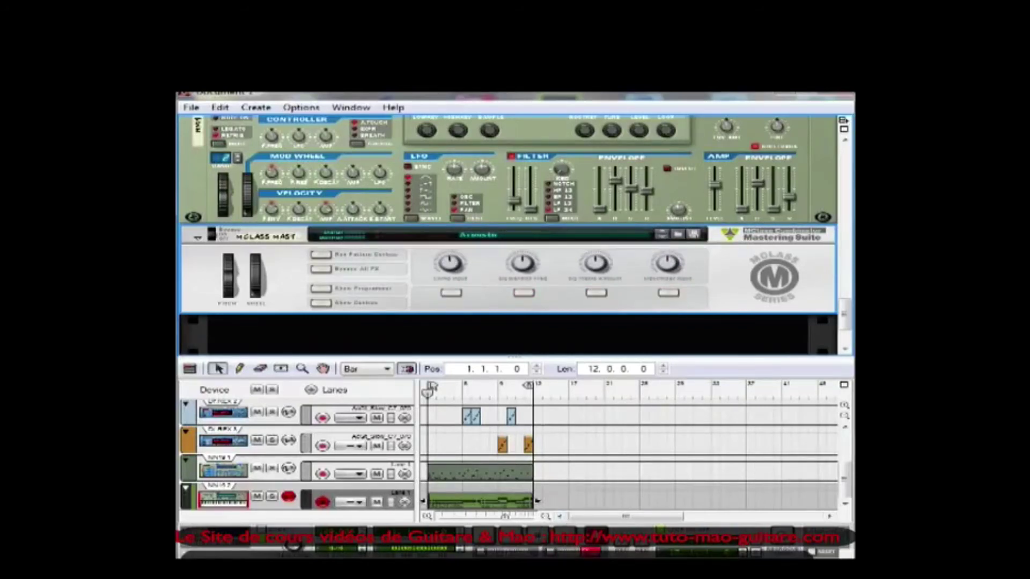
key("space")
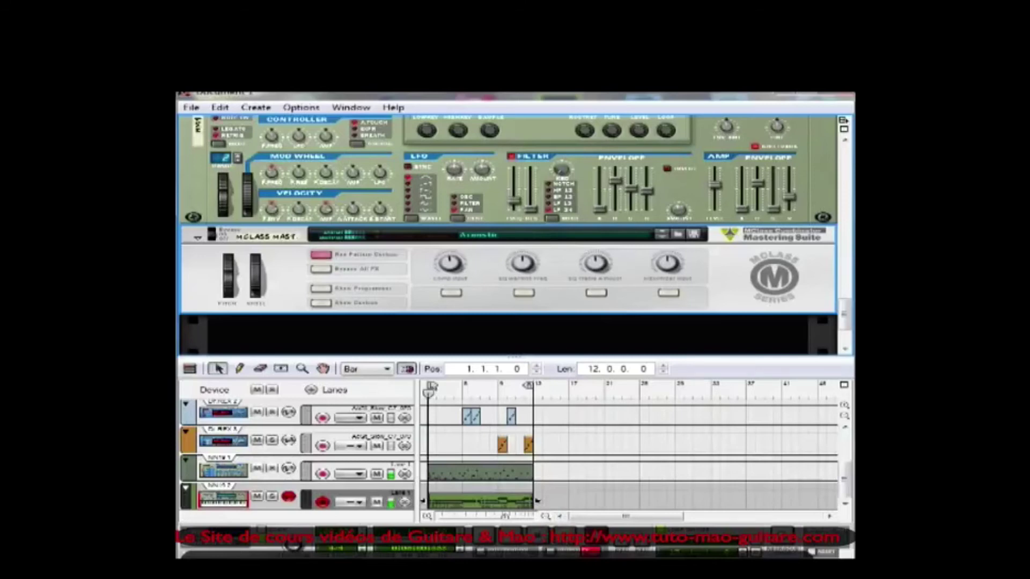